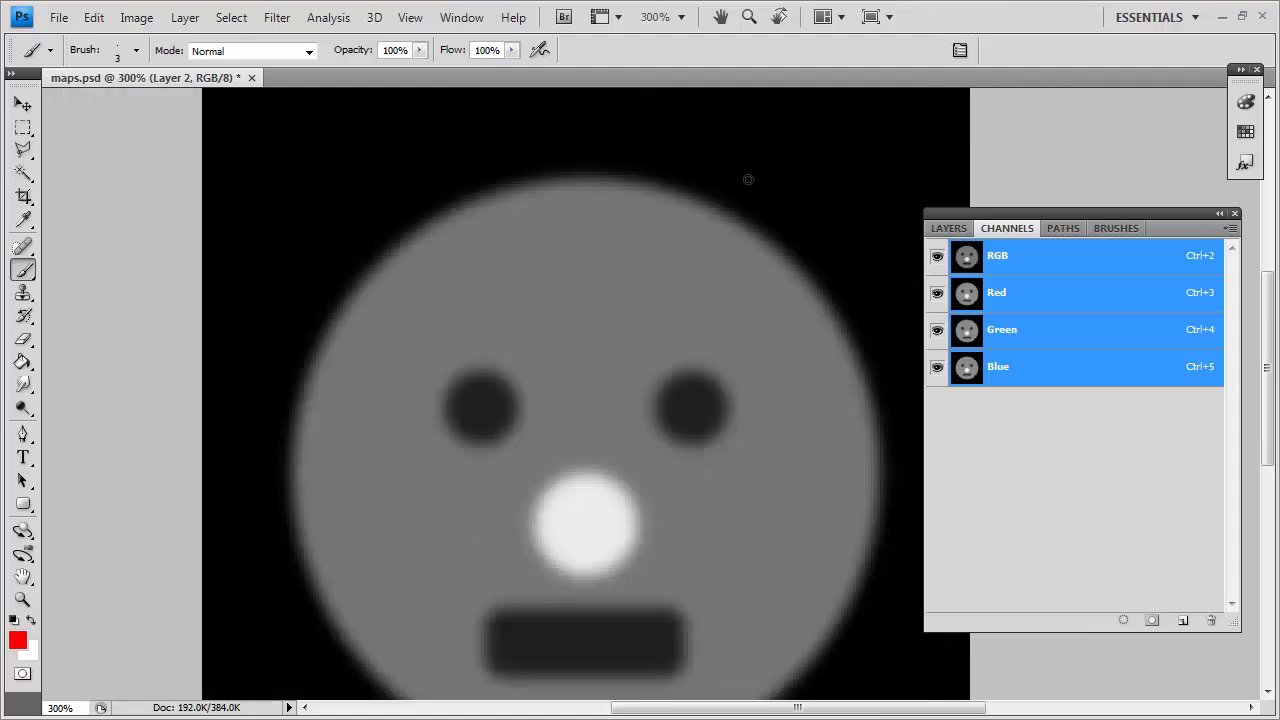
Paint a red height-profile line across the height map through the nose, stepping up at the face's edge and again at the white nose.
{"action": "key", "text": "ctrl+minus"}
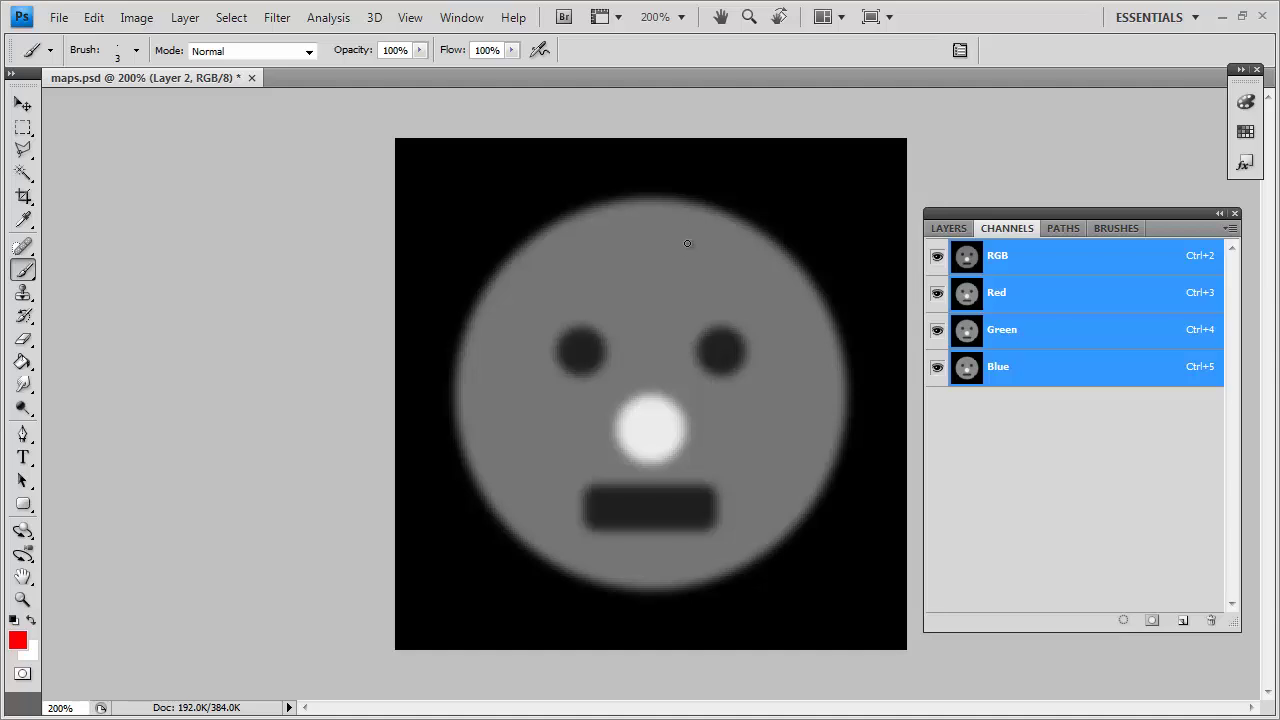
{"action": "key", "text": "ctrl+plus"}
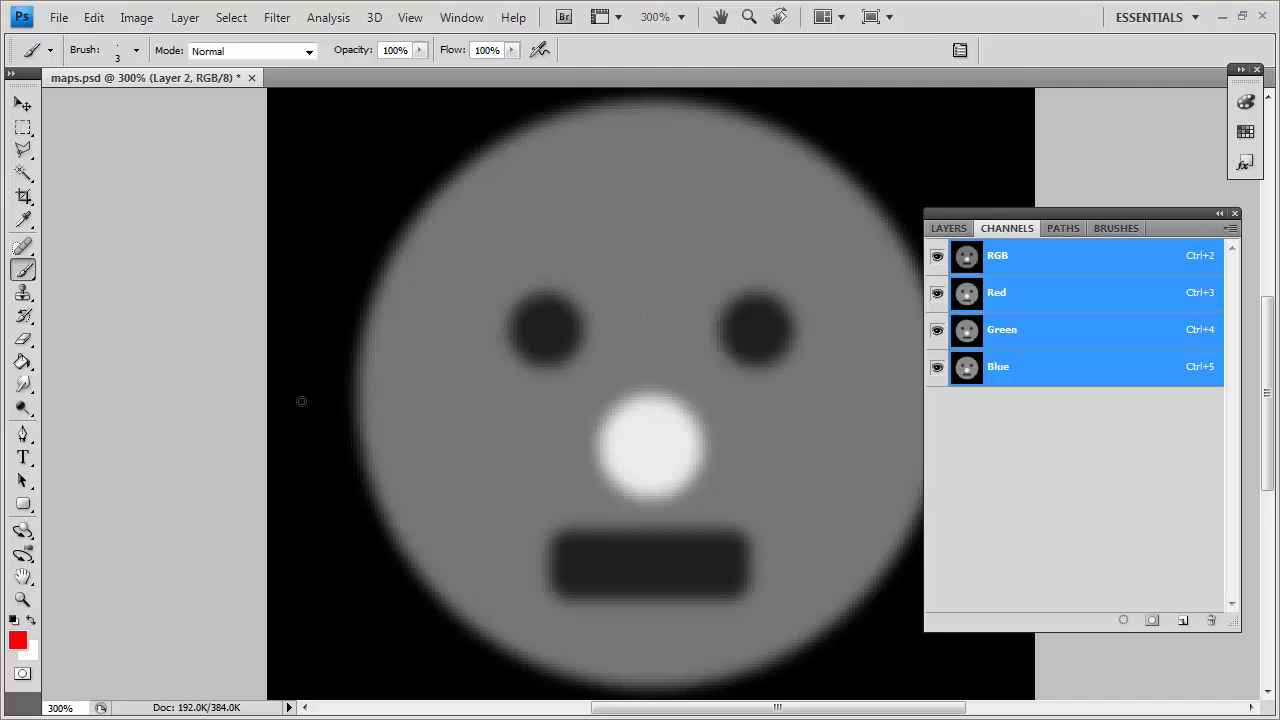
{"action": "left_click_drag", "start_coordinate": [288, 350], "coordinate": [292, 355]}
{"action": "key", "text": "ctrl+z"}
{"action": "left_click_drag", "start_coordinate": [267, 438], "coordinate": [343, 438]}
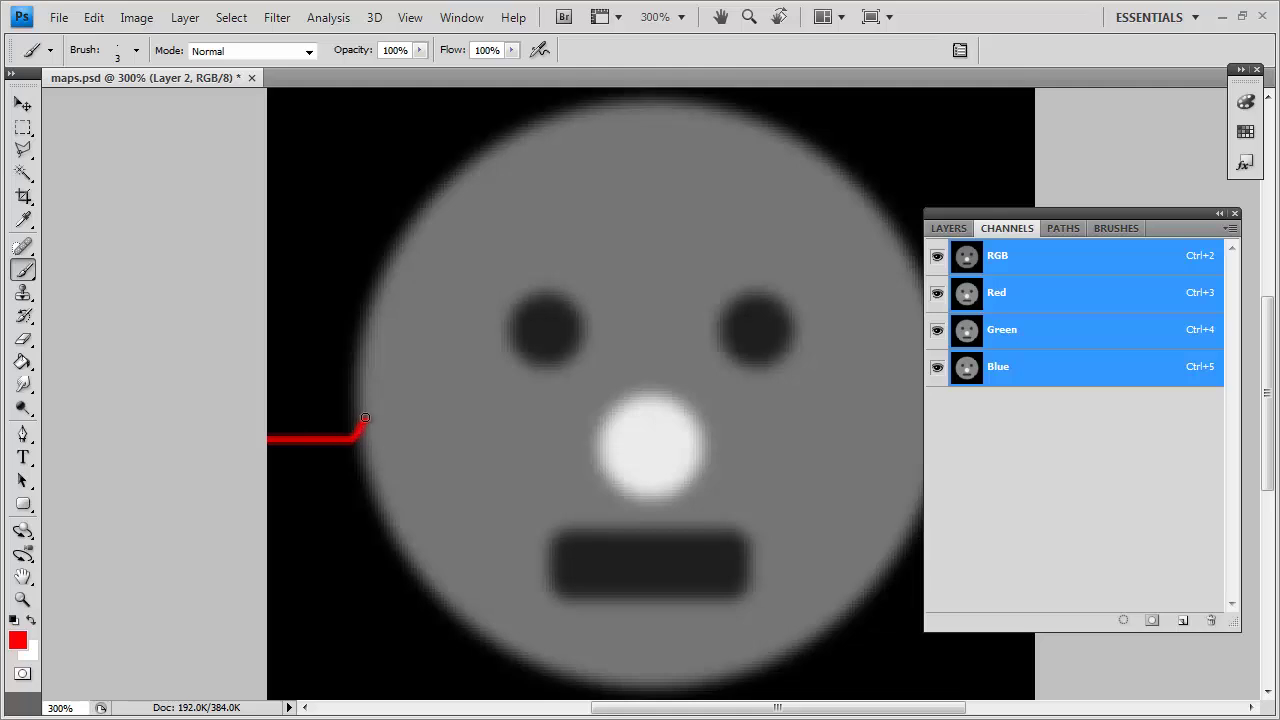
{"action": "left_click_drag", "start_coordinate": [394, 418], "coordinate": [685, 400]}
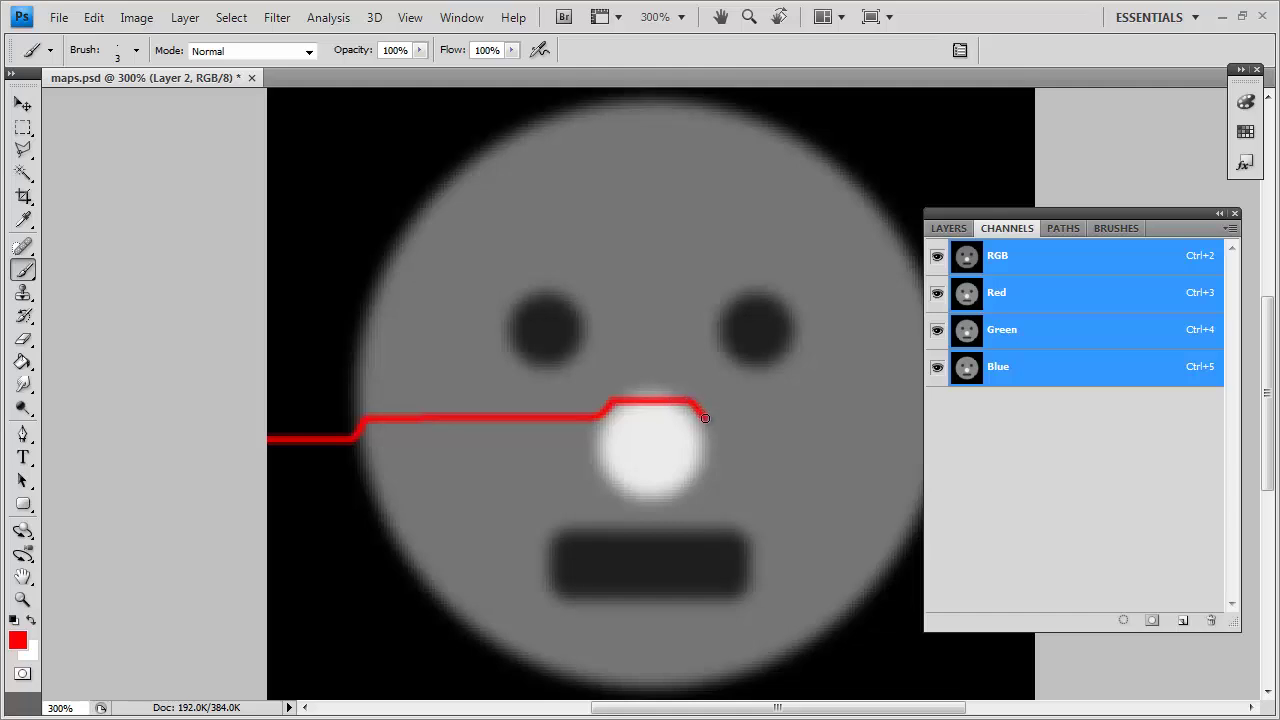
{"action": "key", "text": "space"}
{"action": "left_click_drag", "start_coordinate": [771, 460], "coordinate": [579, 462]}
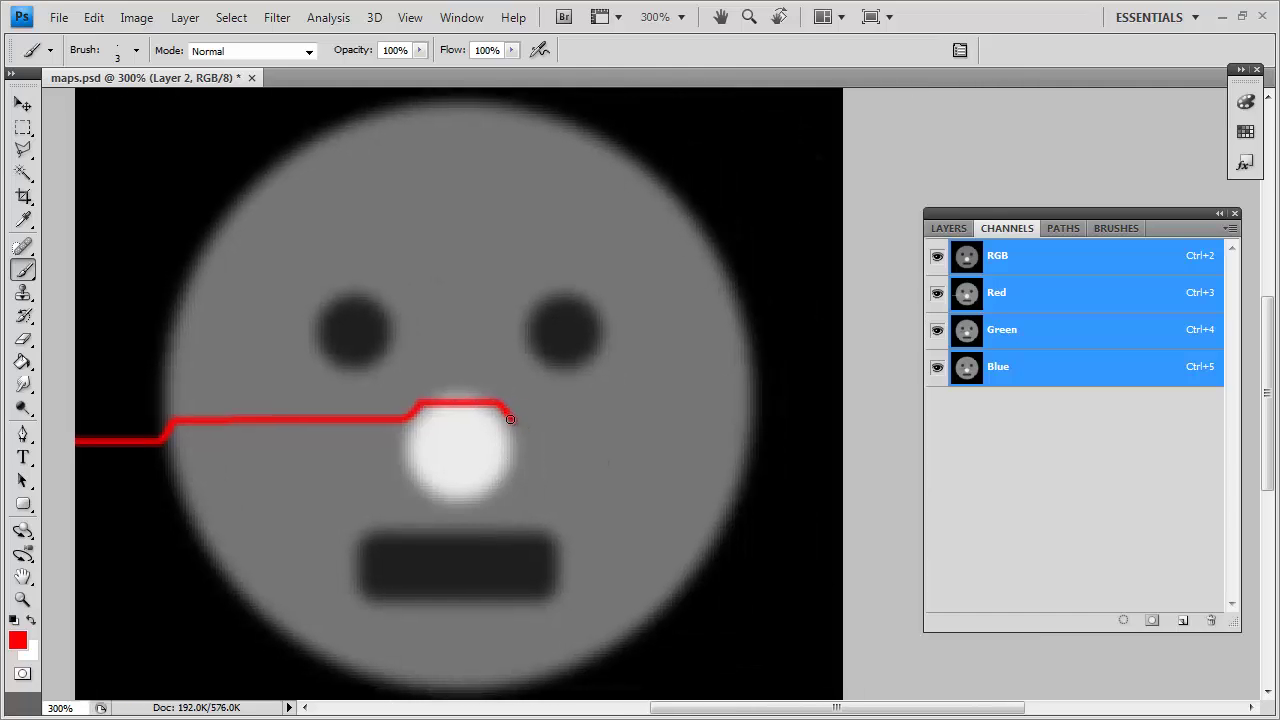
{"action": "left_click_drag", "start_coordinate": [556, 417], "coordinate": [733, 414]}
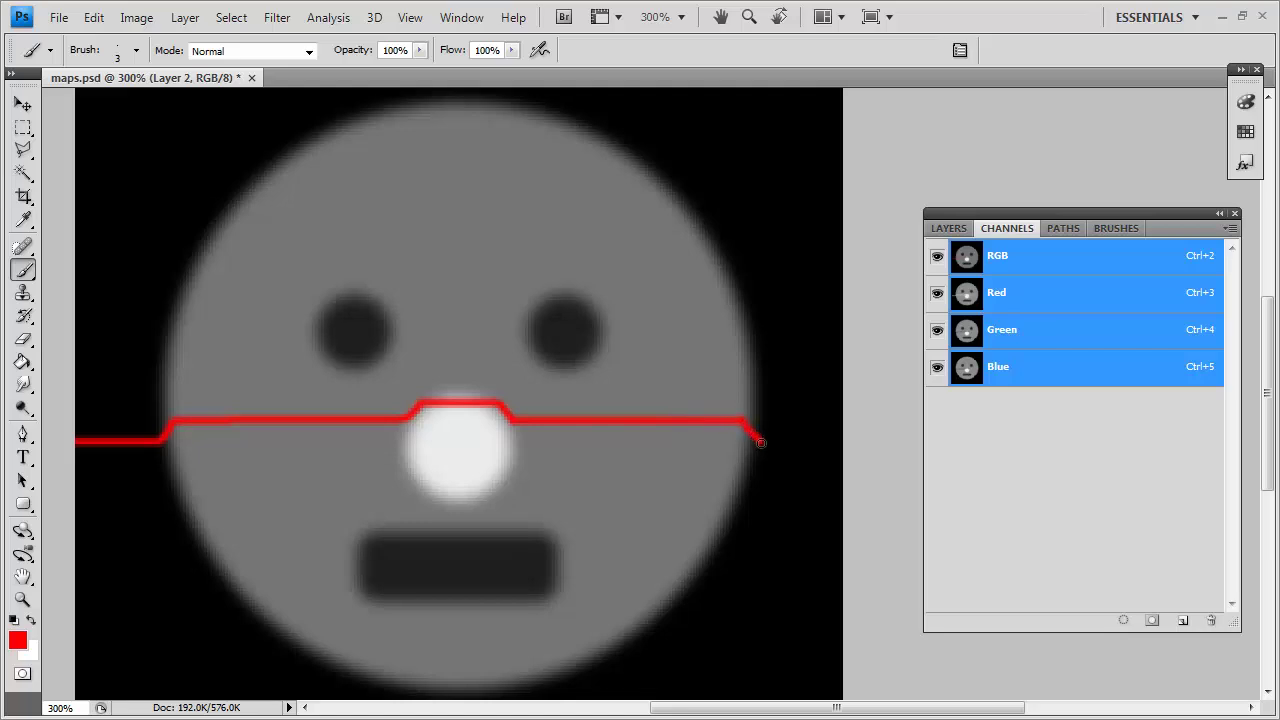
{"action": "mouse_move", "coordinate": [760, 441]}
{"action": "left_mouse_down"}
{"action": "mouse_move", "coordinate": [860, 443]}
{"action": "mouse_move", "coordinate": [849, 460]}
{"action": "left_mouse_up"}
Paint a second red profile line across the face at eye level, raised over the face and dipping inside both dark eyes.
{"action": "scroll", "coordinate": [766, 417], "scroll_direction": "left", "scroll_amount": 1, "text": "ctrl"}
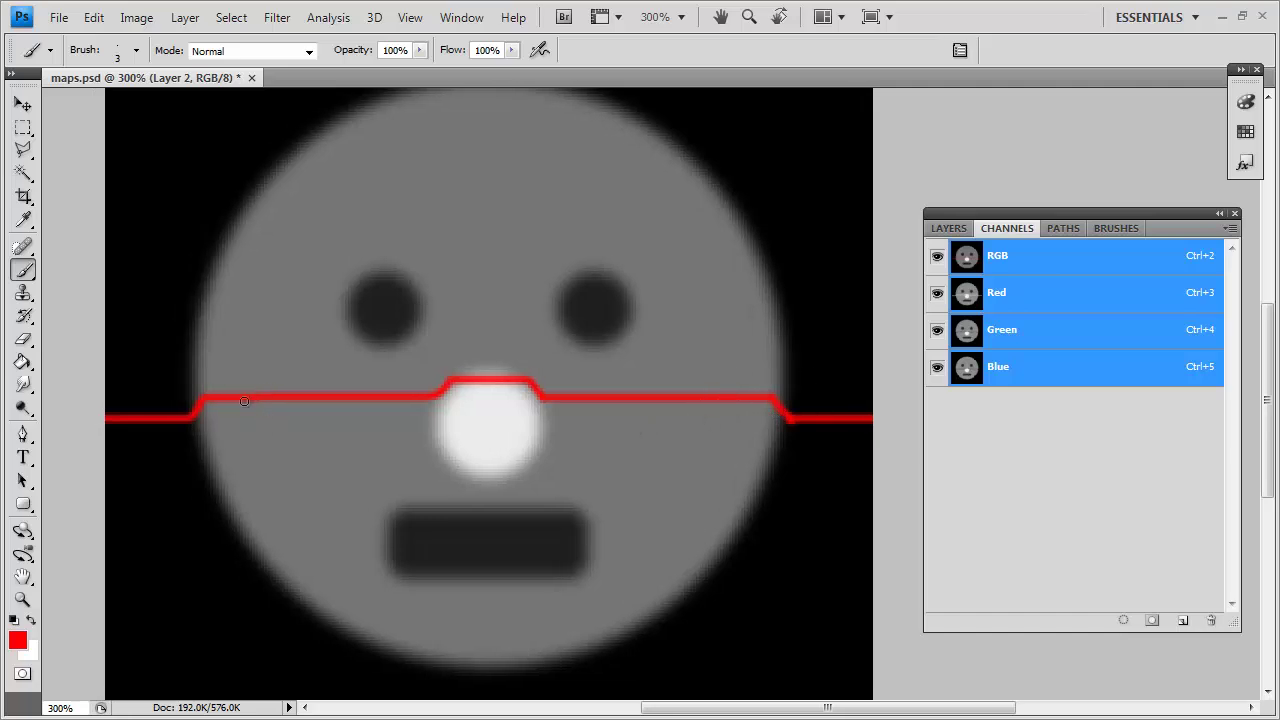
{"action": "scroll", "coordinate": [417, 420], "scroll_direction": "up", "scroll_amount": 2}
{"action": "scroll", "coordinate": [250, 372], "scroll_direction": "left", "scroll_amount": 1, "text": "ctrl"}
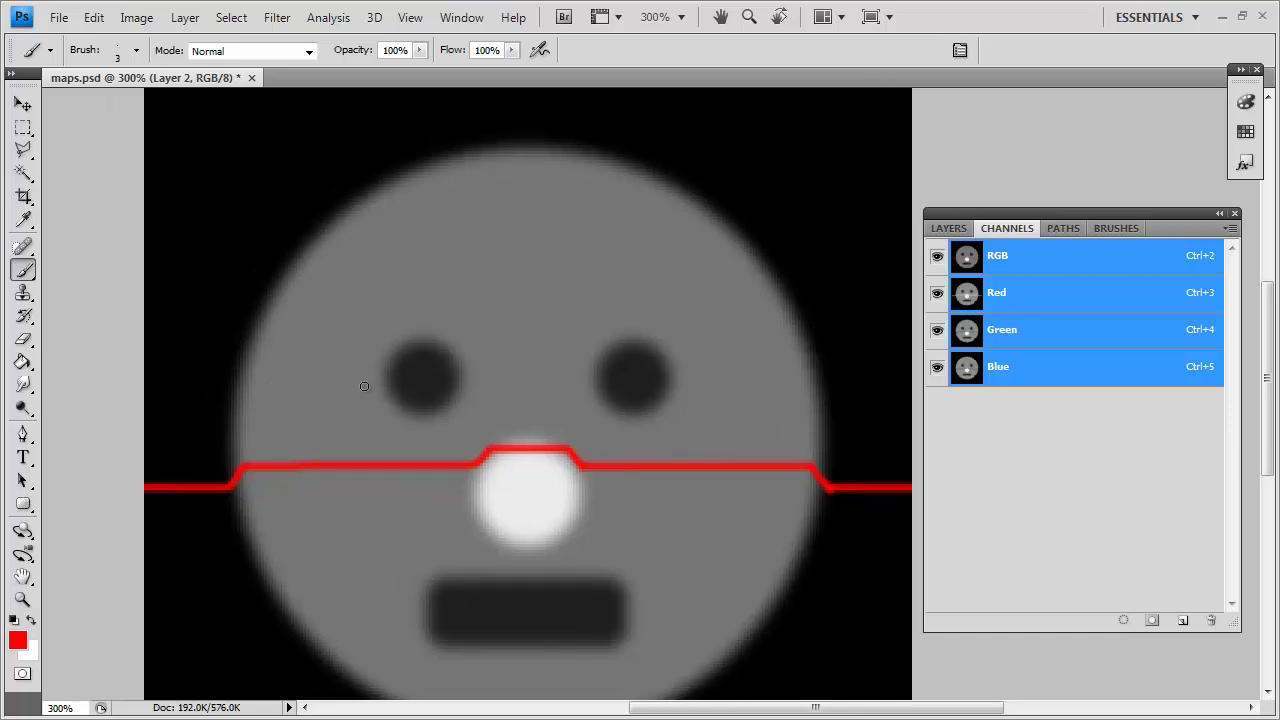
{"action": "left_click_drag", "start_coordinate": [371, 377], "coordinate": [363, 391]}
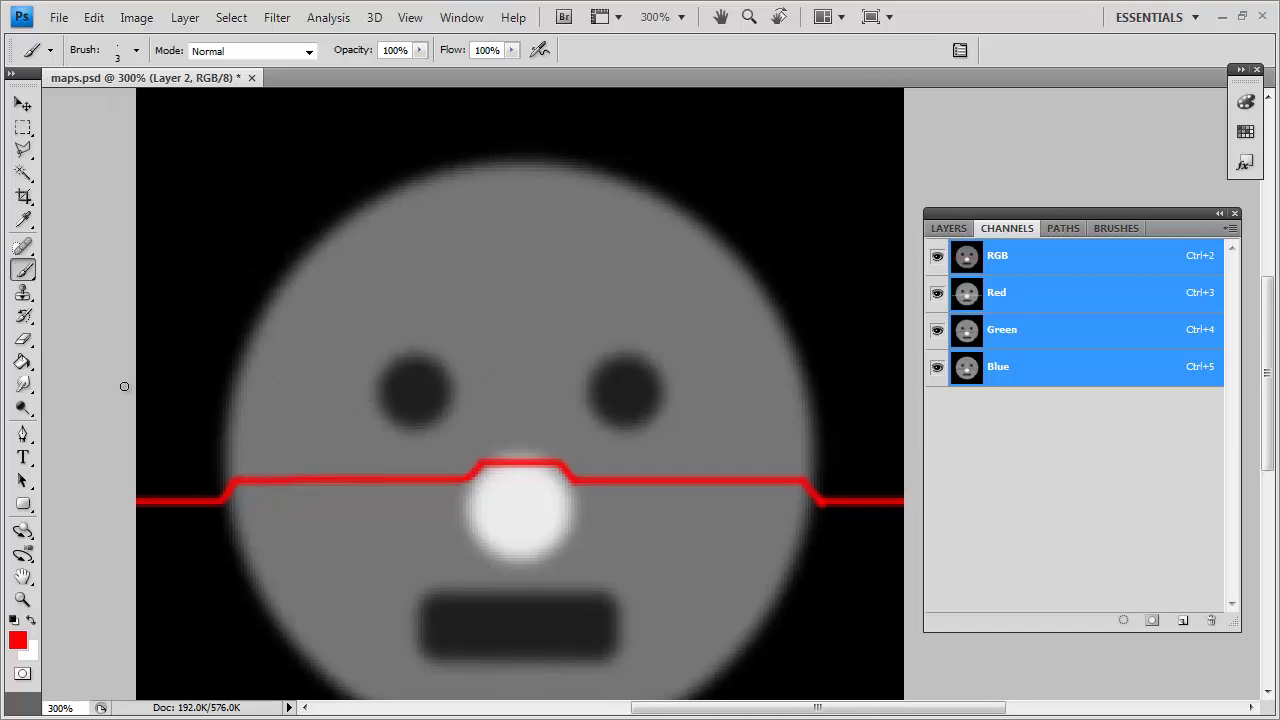
{"action": "left_click_drag", "start_coordinate": [129, 381], "coordinate": [223, 380]}
{"action": "key", "text": "ctrl+z"}
{"action": "left_click_drag", "start_coordinate": [141, 397], "coordinate": [375, 381]}
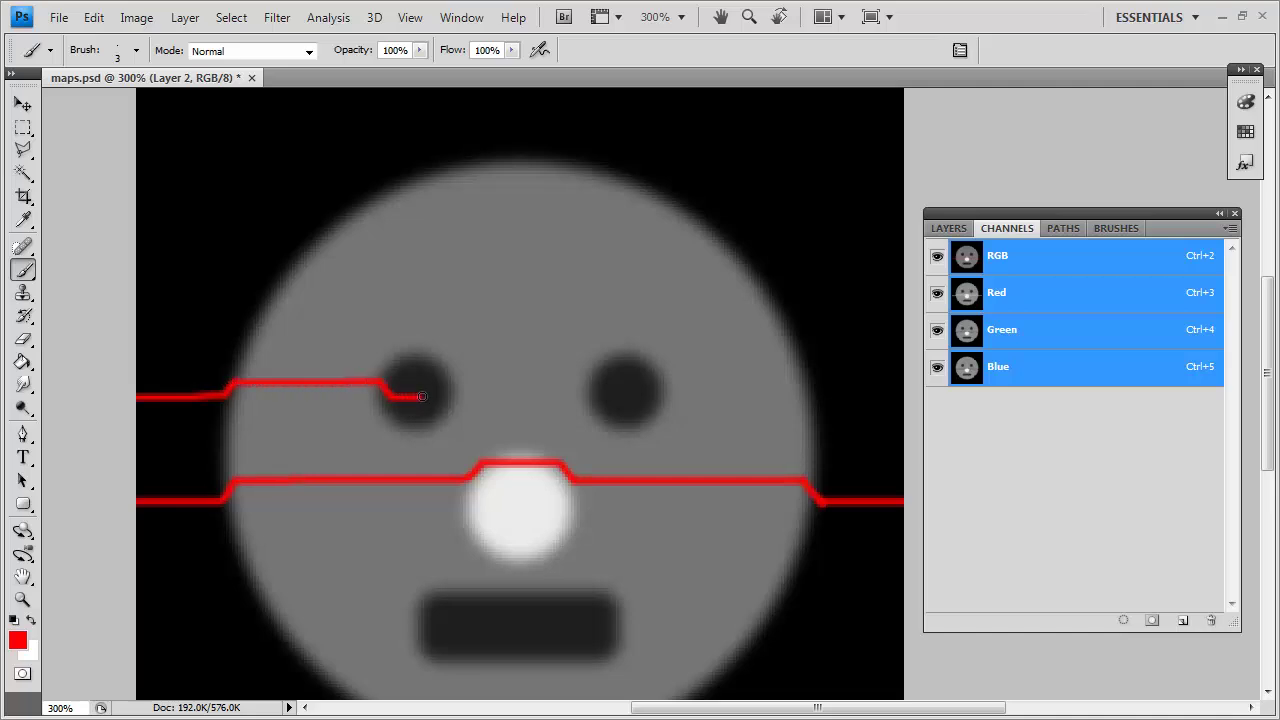
{"action": "left_click_drag", "start_coordinate": [460, 382], "coordinate": [591, 381]}
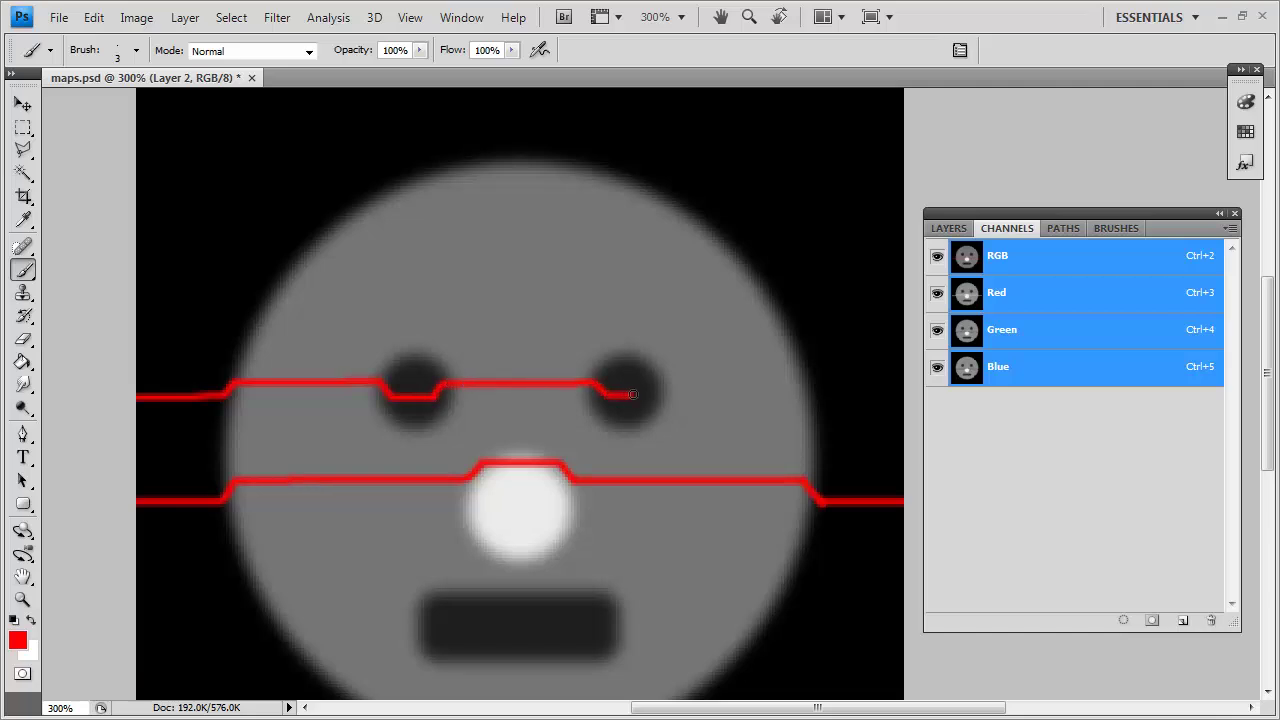
{"action": "mouse_move", "coordinate": [664, 384]}
{"action": "left_mouse_down"}
{"action": "mouse_move", "coordinate": [749, 378]}
{"action": "mouse_move", "coordinate": [925, 405]}
{"action": "left_mouse_up"}
{"action": "mouse_move", "coordinate": [598, 490]}
{"action": "left_mouse_down"}
{"action": "mouse_move", "coordinate": [537, 368]}
{"action": "mouse_move", "coordinate": [544, 456]}
{"action": "left_mouse_up"}
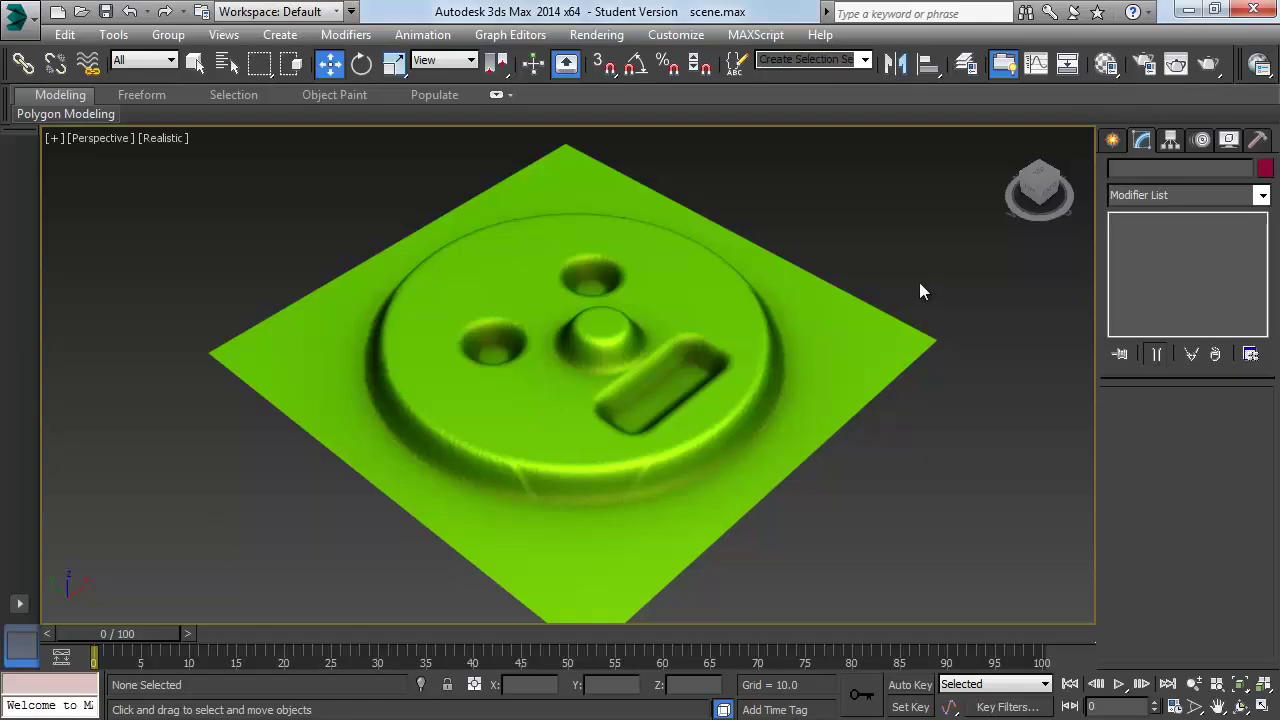
Switch to 3ds Max, select the displaced plane and examine its raised face and nose from low and oblique angles.
{"action": "middle_click_drag", "start_coordinate": [760, 300], "coordinate": [797, 334]}
{"action": "scroll", "coordinate": [797, 334], "scroll_direction": "up", "scroll_amount": 3}
{"action": "middle_click_drag", "start_coordinate": [900, 350], "coordinate": [823, 332], "text": "alt"}
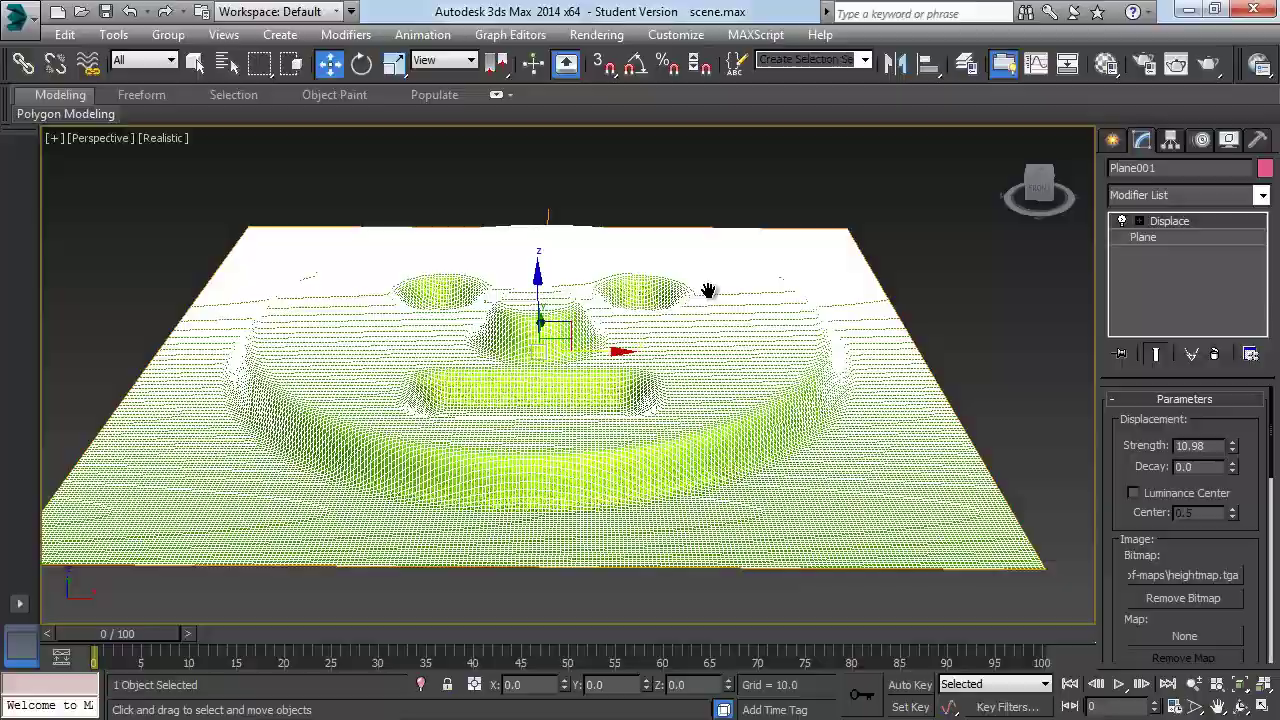
{"action": "scroll", "coordinate": [680, 337], "scroll_direction": "up", "scroll_amount": 3}
{"action": "scroll", "coordinate": [684, 368], "scroll_direction": "up", "scroll_amount": 3}
{"action": "middle_click_drag", "start_coordinate": [684, 368], "coordinate": [817, 260], "text": "alt"}
{"action": "scroll", "coordinate": [546, 382], "scroll_direction": "down", "scroll_amount": 5}
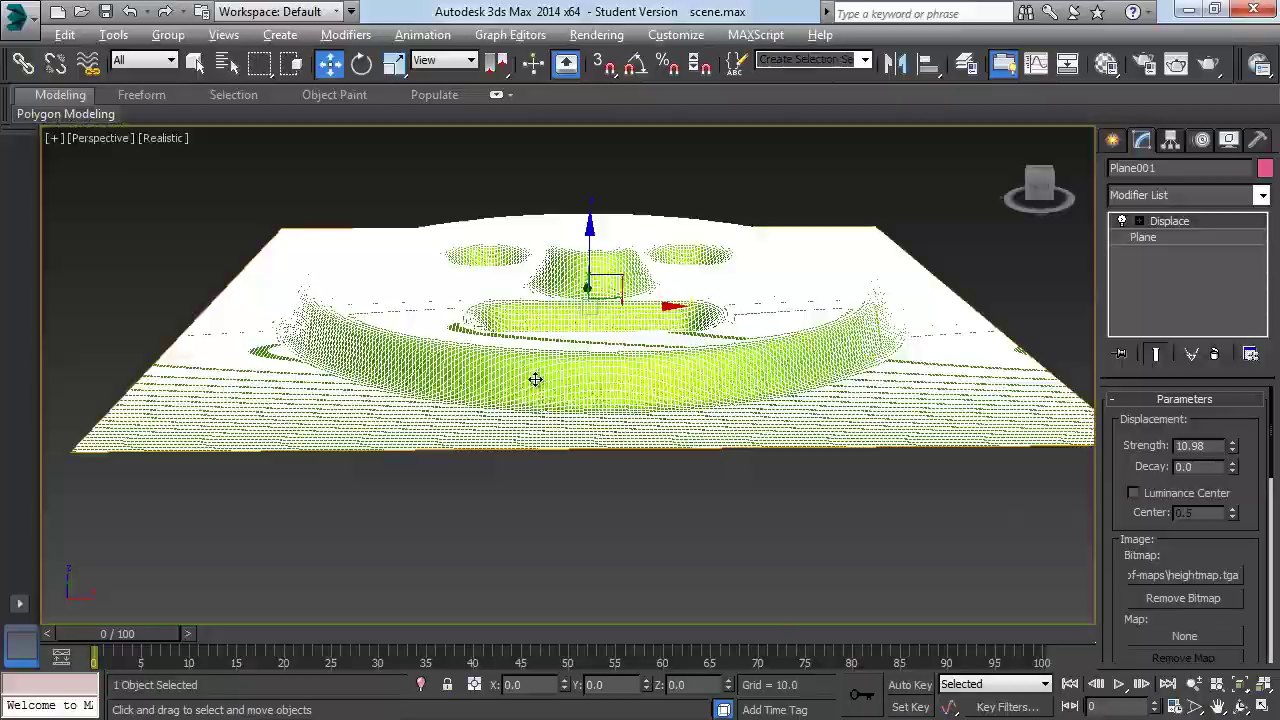
{"action": "middle_click_drag", "start_coordinate": [546, 382], "coordinate": [791, 231], "text": "alt"}
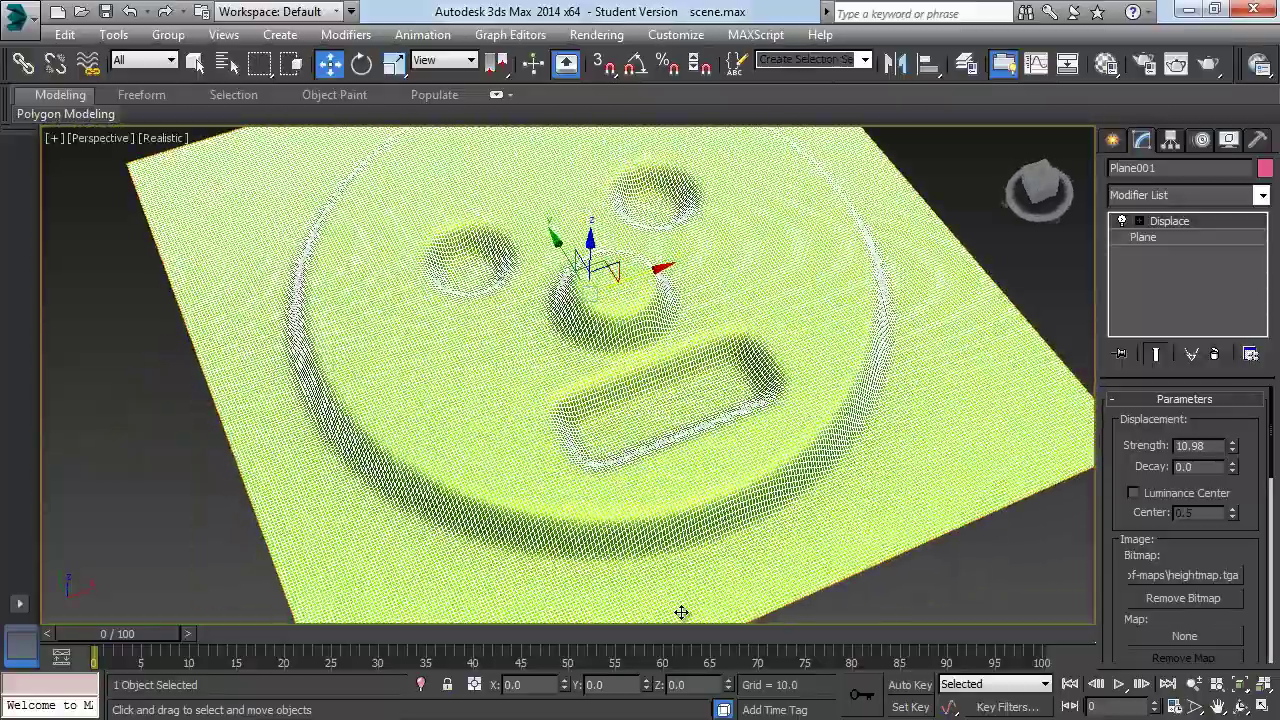
Deselect the plane and examine the shaded nose, eye and mouth relief up close.
{"action": "left_click", "coordinate": [158, 456]}
{"action": "scroll", "coordinate": [677, 374], "scroll_direction": "up", "scroll_amount": 3}
{"action": "middle_click_drag", "start_coordinate": [677, 374], "coordinate": [711, 401], "text": "alt"}
{"action": "left_click", "coordinate": [623, 309]}
{"action": "left_click", "coordinate": [751, 277]}
{"action": "mouse_move", "coordinate": [751, 277]}
{"action": "middle_mouse_down", "text": "alt"}
{"action": "mouse_move", "coordinate": [797, 294]}
{"action": "mouse_move", "coordinate": [634, 294]}
{"action": "mouse_move", "coordinate": [680, 249]}
{"action": "mouse_move", "coordinate": [757, 289]}
{"action": "mouse_move", "coordinate": [660, 289]}
{"action": "mouse_move", "coordinate": [587, 263]}
{"action": "mouse_move", "coordinate": [707, 375]}
{"action": "mouse_move", "coordinate": [738, 288]}
{"action": "middle_mouse_up", "text": "alt"}
{"action": "scroll", "coordinate": [712, 316], "scroll_direction": "up", "scroll_amount": 3}
{"action": "middle_click_drag", "start_coordinate": [561, 358], "coordinate": [730, 295], "text": "alt"}
{"action": "scroll", "coordinate": [726, 291], "scroll_direction": "up", "scroll_amount": 3}
{"action": "scroll", "coordinate": [815, 345], "scroll_direction": "up", "scroll_amount": 3}
{"action": "middle_click_drag", "start_coordinate": [846, 363], "coordinate": [560, 380], "text": "alt"}
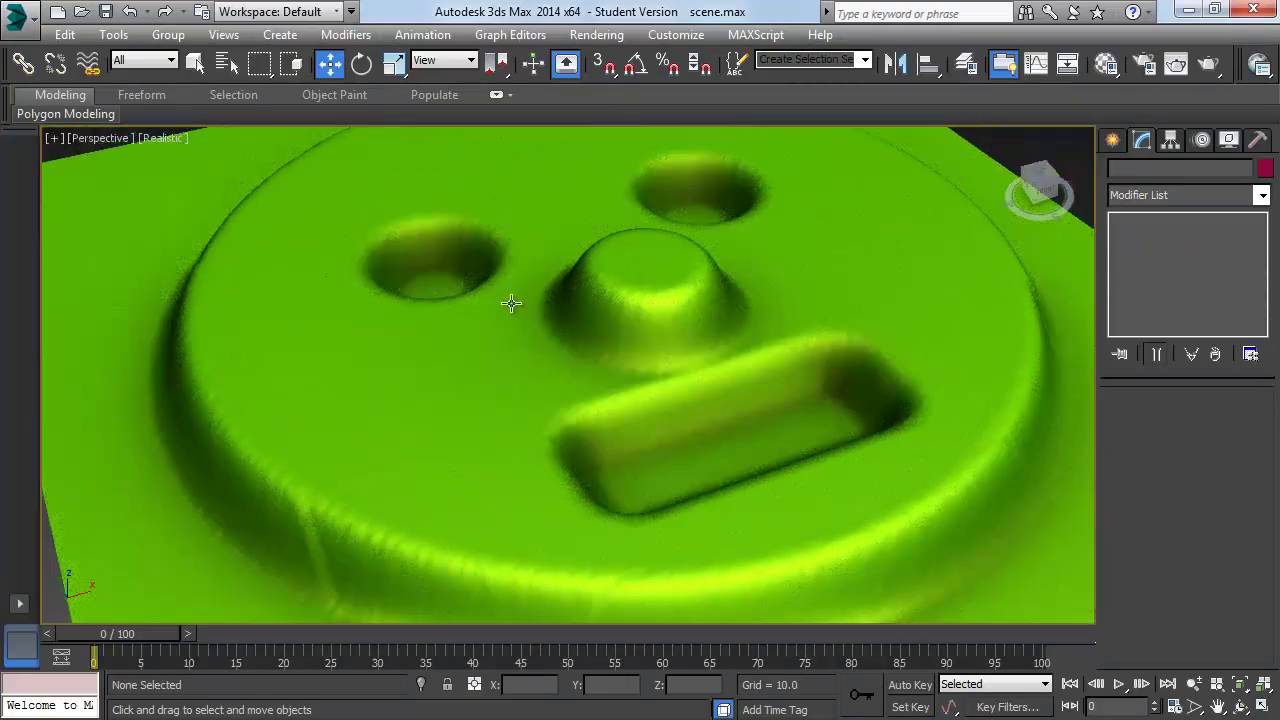
{"action": "left_click", "coordinate": [514, 303]}
{"action": "key", "text": "ctrl+d"}
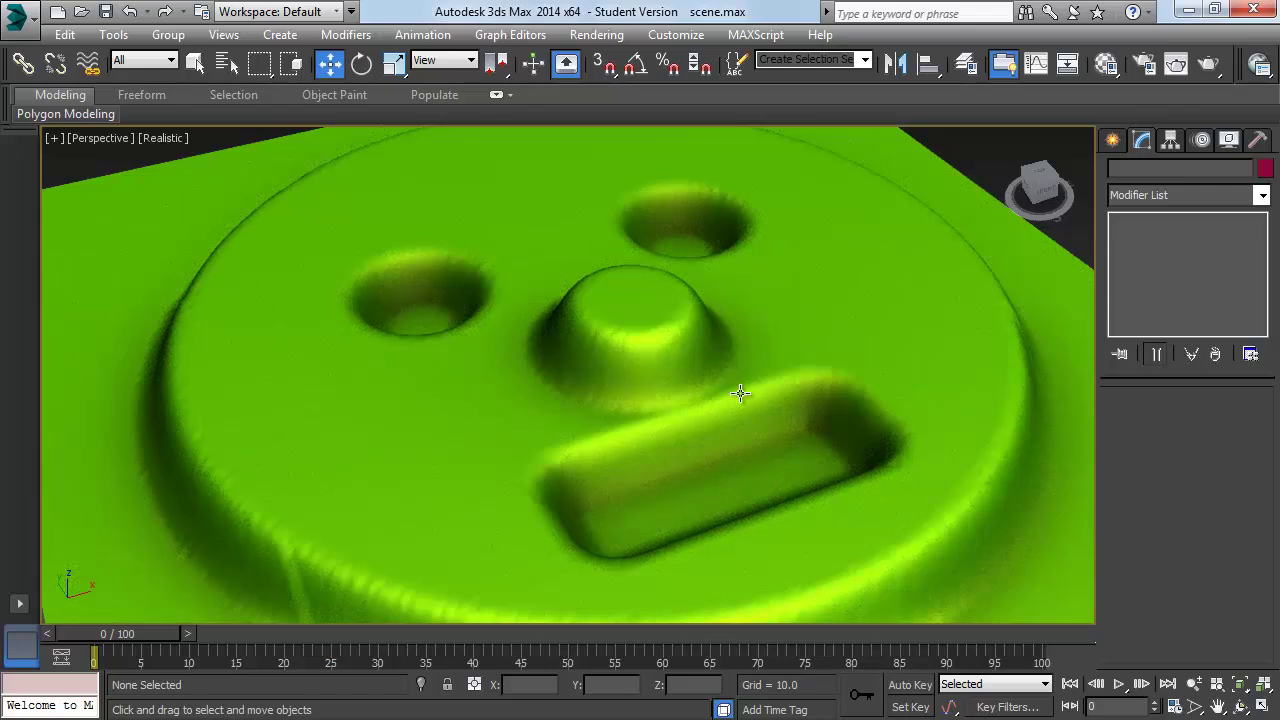
Examine the whole face relief and the sloped outer rim of the raised disc from another angle.
{"action": "scroll", "coordinate": [580, 360], "scroll_direction": "down", "scroll_amount": 3}
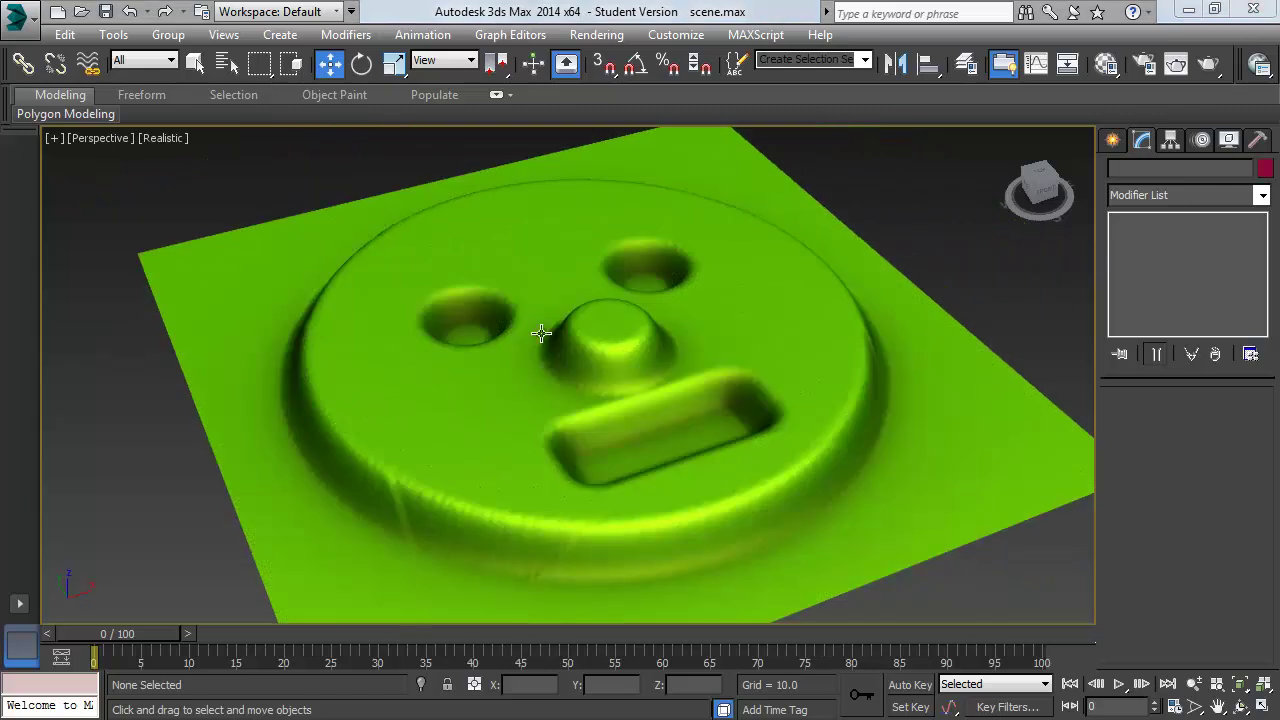
{"action": "mouse_move", "coordinate": [580, 349]}
{"action": "middle_mouse_down"}
{"action": "mouse_move", "coordinate": [597, 348]}
{"action": "mouse_move", "coordinate": [580, 360]}
{"action": "middle_mouse_up"}
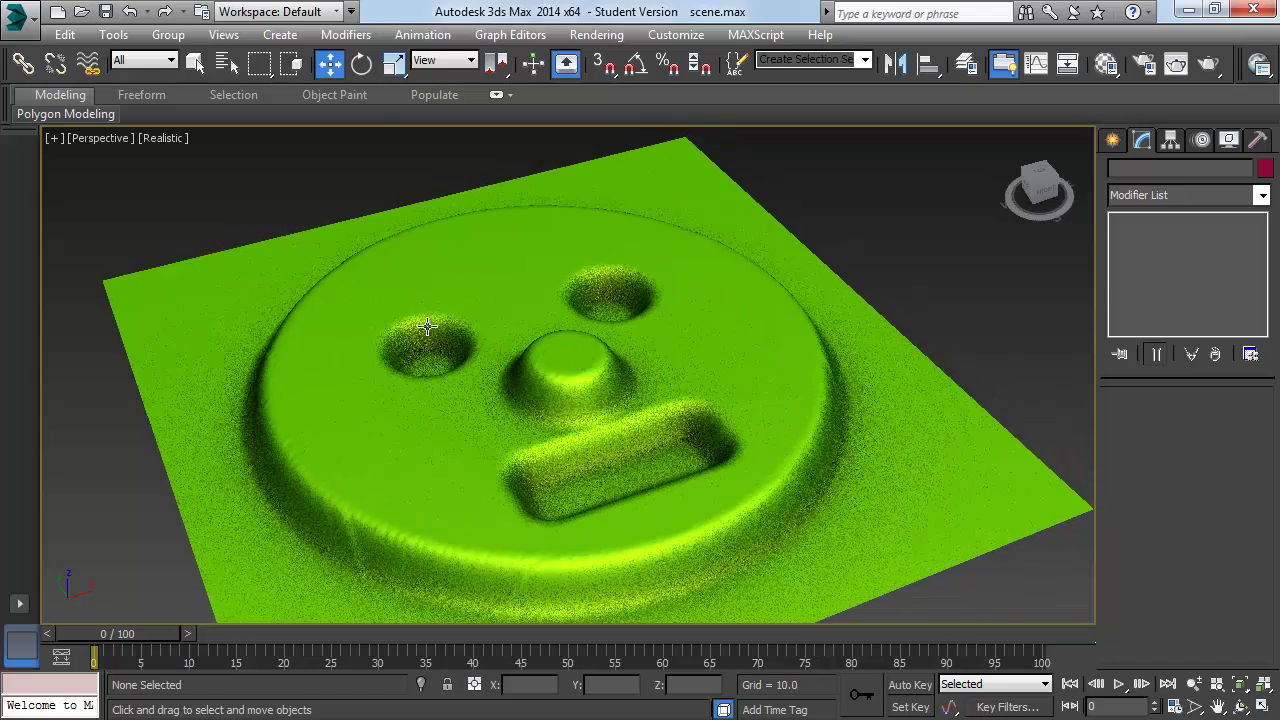
{"action": "mouse_move", "coordinate": [449, 371]}
{"action": "middle_mouse_down", "text": "alt"}
{"action": "mouse_move", "coordinate": [526, 421]}
{"action": "mouse_move", "coordinate": [537, 380]}
{"action": "mouse_move", "coordinate": [614, 391]}
{"action": "middle_mouse_up", "text": "alt"}
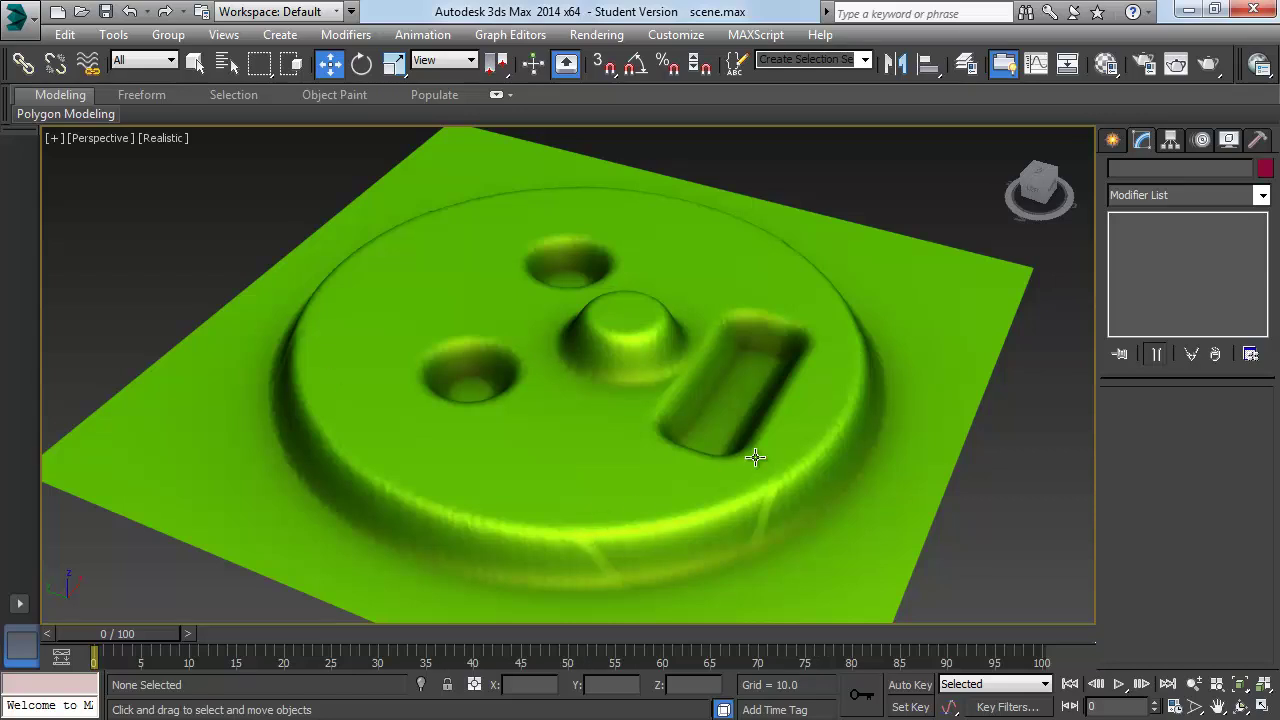
{"action": "scroll", "coordinate": [648, 442], "scroll_direction": "up", "scroll_amount": 2}
{"action": "scroll", "coordinate": [648, 436], "scroll_direction": "up", "scroll_amount": 3}
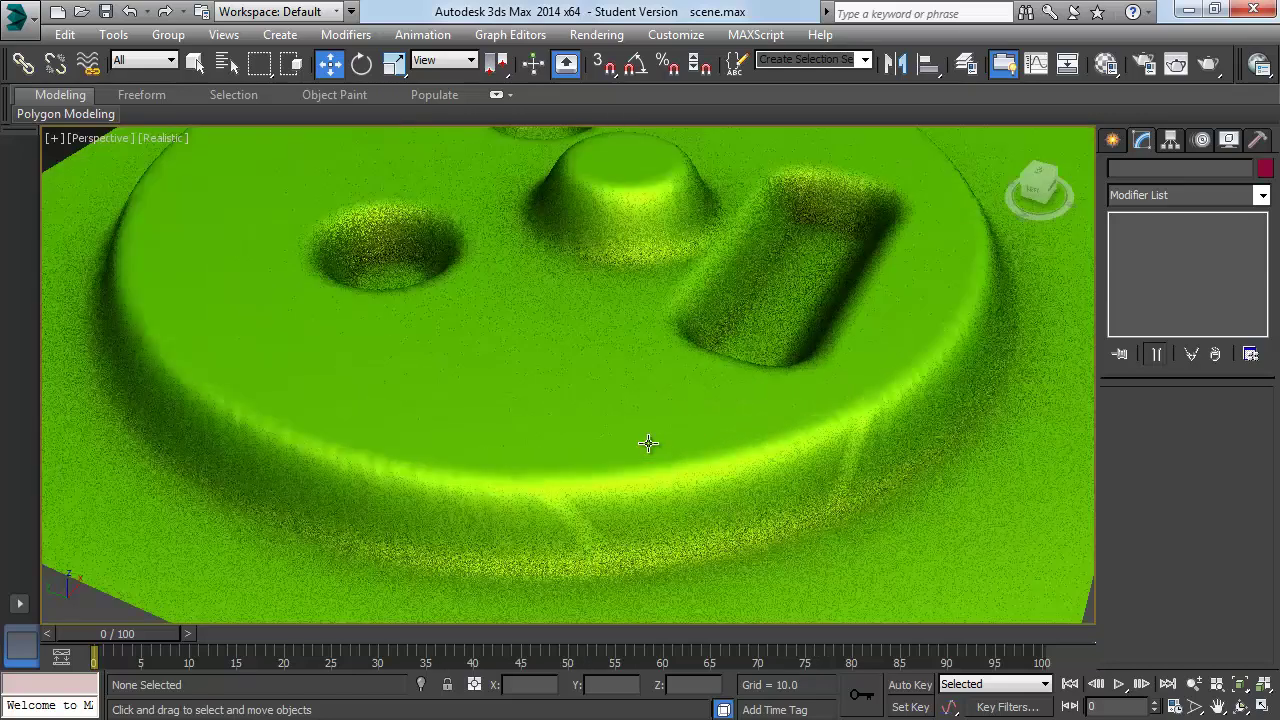
{"action": "middle_click_drag", "start_coordinate": [733, 332], "coordinate": [811, 354]}
{"action": "left_click", "coordinate": [442, 447]}
{"action": "middle_click_drag", "start_coordinate": [442, 447], "coordinate": [376, 392], "text": "alt"}
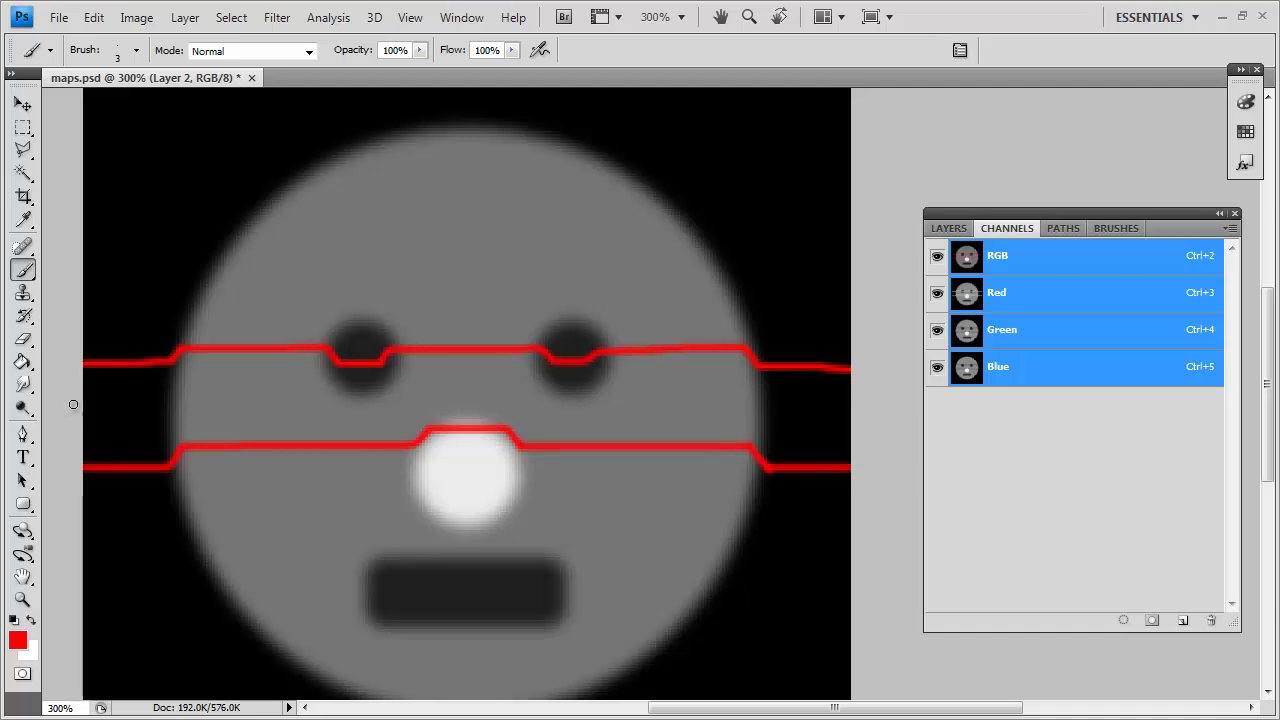
Switch back to Photoshop and paint stacked straight red horizontal lines between the two profiles, interrupting the upper ones at the eyes.
{"action": "left_click_drag", "start_coordinate": [72, 407], "coordinate": [899, 391], "text": "shift"}
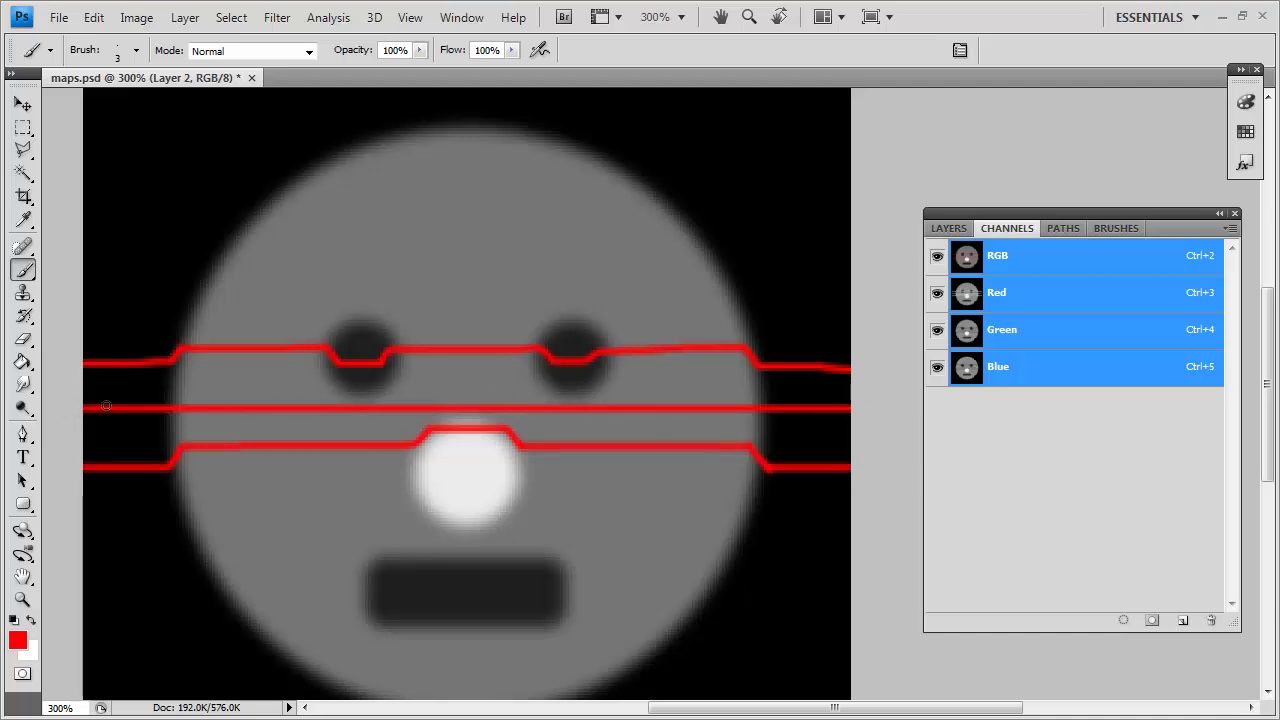
{"action": "left_click_drag", "start_coordinate": [163, 399], "coordinate": [816, 400], "text": "shift"}
{"action": "left_click", "coordinate": [340, 388], "text": "shift"}
{"action": "left_click_drag", "start_coordinate": [383, 390], "coordinate": [546, 389]}
{"action": "left_click_drag", "start_coordinate": [174, 379], "coordinate": [545, 380]}
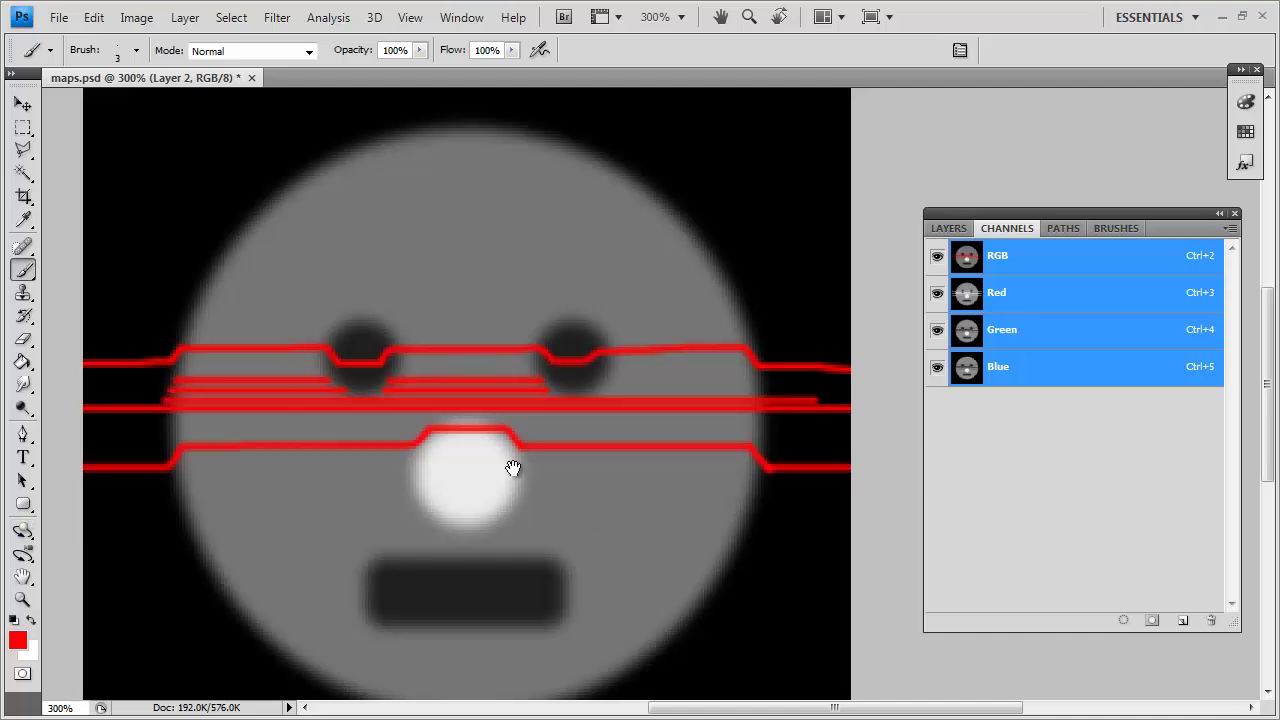
{"action": "mouse_move", "coordinate": [494, 466]}
{"action": "left_mouse_down"}
{"action": "mouse_move", "coordinate": [403, 557]}
{"action": "mouse_move", "coordinate": [734, 431]}
{"action": "left_mouse_up"}
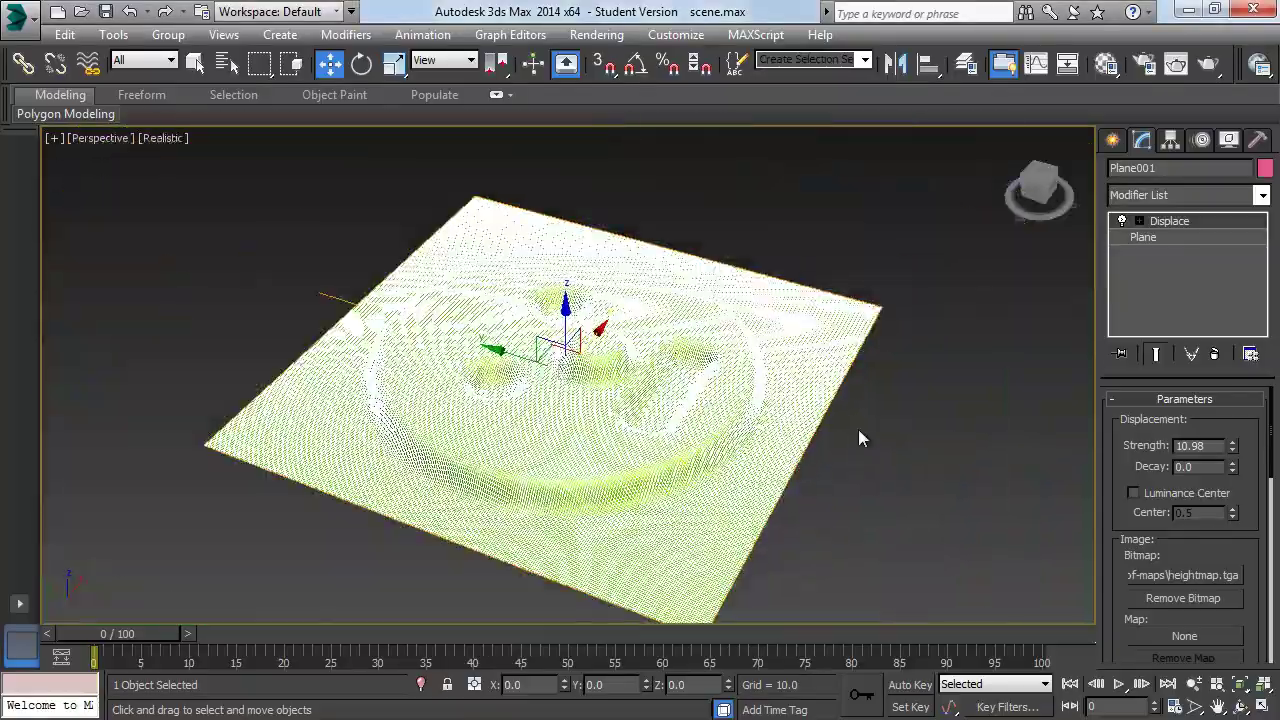
Return to 3ds Max, deselect the plane and examine the heights of the disc and nose in a nearly horizontal side view.
{"action": "left_click", "coordinate": [858, 430]}
{"action": "mouse_move", "coordinate": [750, 372]}
{"action": "middle_mouse_down"}
{"action": "mouse_move", "coordinate": [760, 377]}
{"action": "mouse_move", "coordinate": [720, 380]}
{"action": "mouse_move", "coordinate": [734, 434]}
{"action": "mouse_move", "coordinate": [621, 347]}
{"action": "mouse_move", "coordinate": [660, 418]}
{"action": "middle_mouse_up"}
{"action": "scroll", "coordinate": [720, 380], "scroll_direction": "up", "scroll_amount": 4}
{"action": "middle_click_drag", "start_coordinate": [660, 418], "coordinate": [674, 342]}
{"action": "scroll", "coordinate": [648, 408], "scroll_direction": "down", "scroll_amount": 4}
{"action": "scroll", "coordinate": [707, 332], "scroll_direction": "up", "scroll_amount": 2}
{"action": "scroll", "coordinate": [707, 332], "scroll_direction": "up", "scroll_amount": 3}
{"action": "scroll", "coordinate": [674, 342], "scroll_direction": "down", "scroll_amount": 2}
{"action": "middle_click_drag", "start_coordinate": [589, 371], "coordinate": [717, 297], "text": "alt"}
{"action": "scroll", "coordinate": [717, 297], "scroll_direction": "up", "scroll_amount": 2}
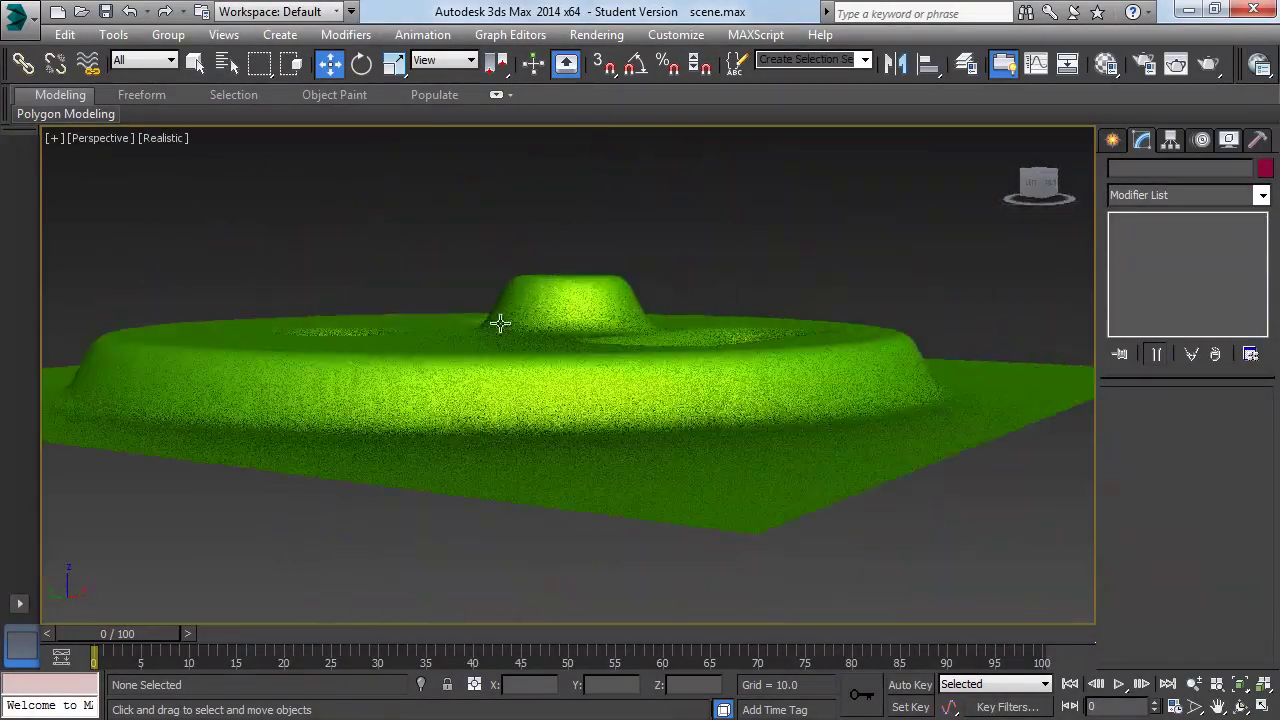
{"action": "left_click", "coordinate": [62, 390]}
{"action": "left_click", "coordinate": [772, 288]}
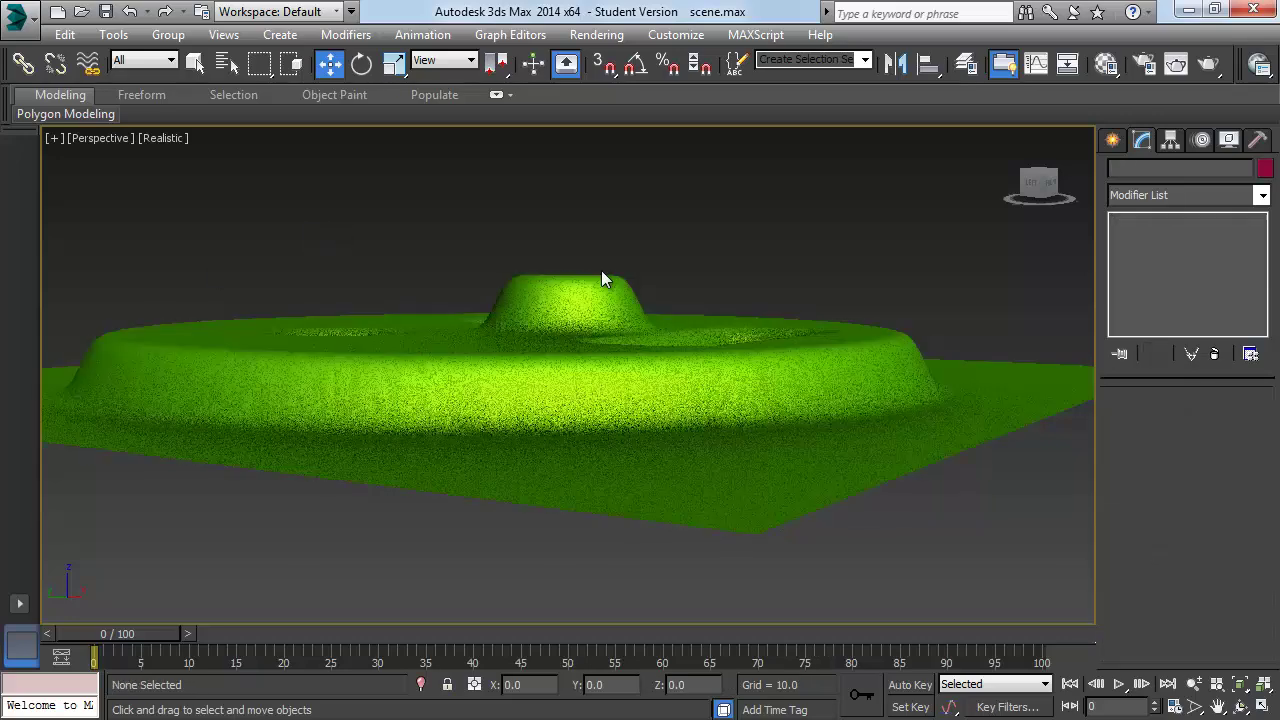
Examine the shaded face relief from directly above and from a slightly tilted angle.
{"action": "middle_click_drag", "start_coordinate": [772, 288], "coordinate": [740, 417], "text": "alt"}
{"action": "scroll", "coordinate": [740, 400], "scroll_direction": "down", "scroll_amount": 4}
{"action": "middle_click_drag", "start_coordinate": [656, 314], "coordinate": [667, 405]}
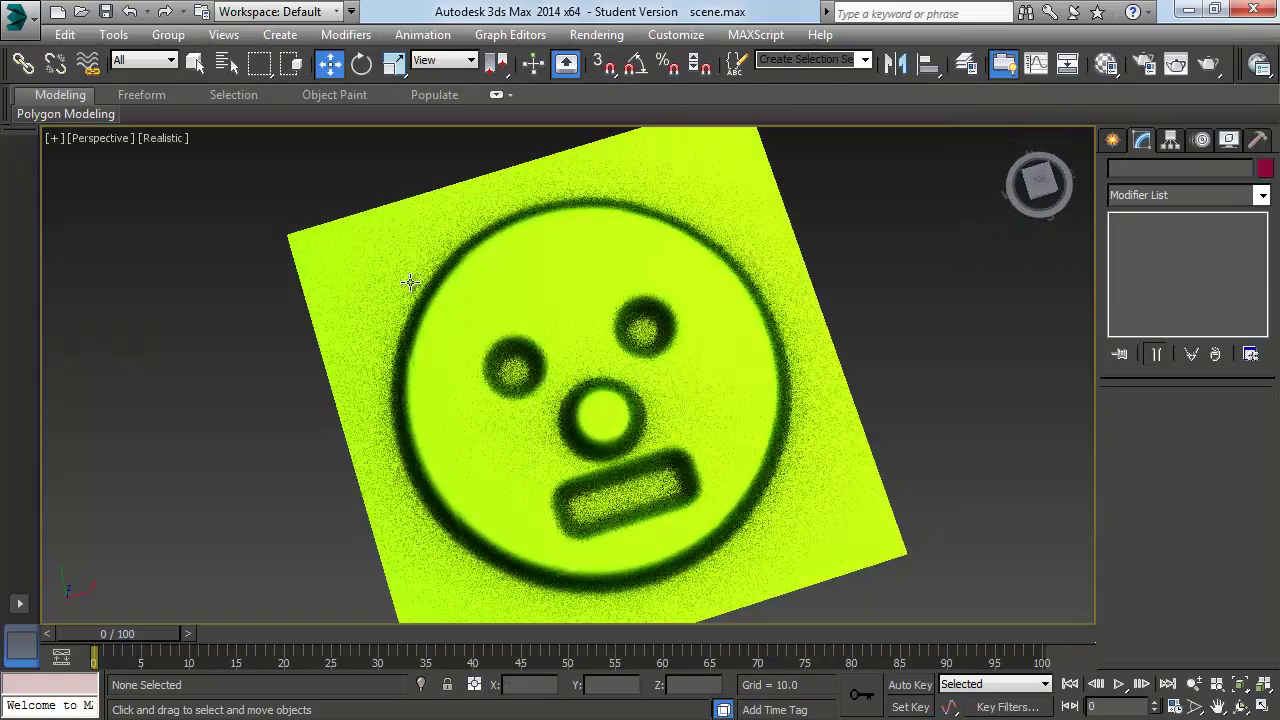
{"action": "middle_click_drag", "start_coordinate": [757, 495], "coordinate": [506, 353], "text": "alt"}
{"action": "middle_click_drag", "start_coordinate": [595, 395], "coordinate": [536, 466], "text": "alt"}
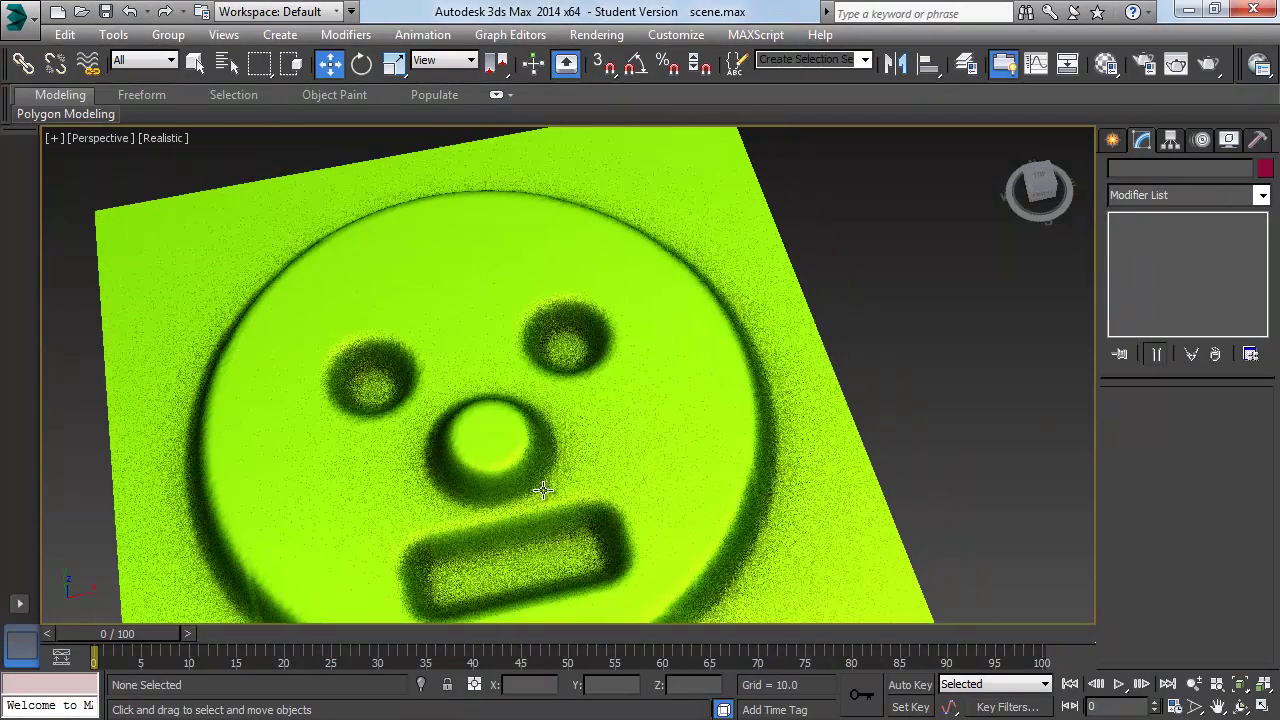
{"action": "middle_click_drag", "start_coordinate": [654, 366], "coordinate": [609, 320], "text": "alt"}
Switch to Photoshop, hide Layer 2 and compare the normal map on Layer 1 with the height map beneath it.
{"action": "key", "text": "alt+Tab"}
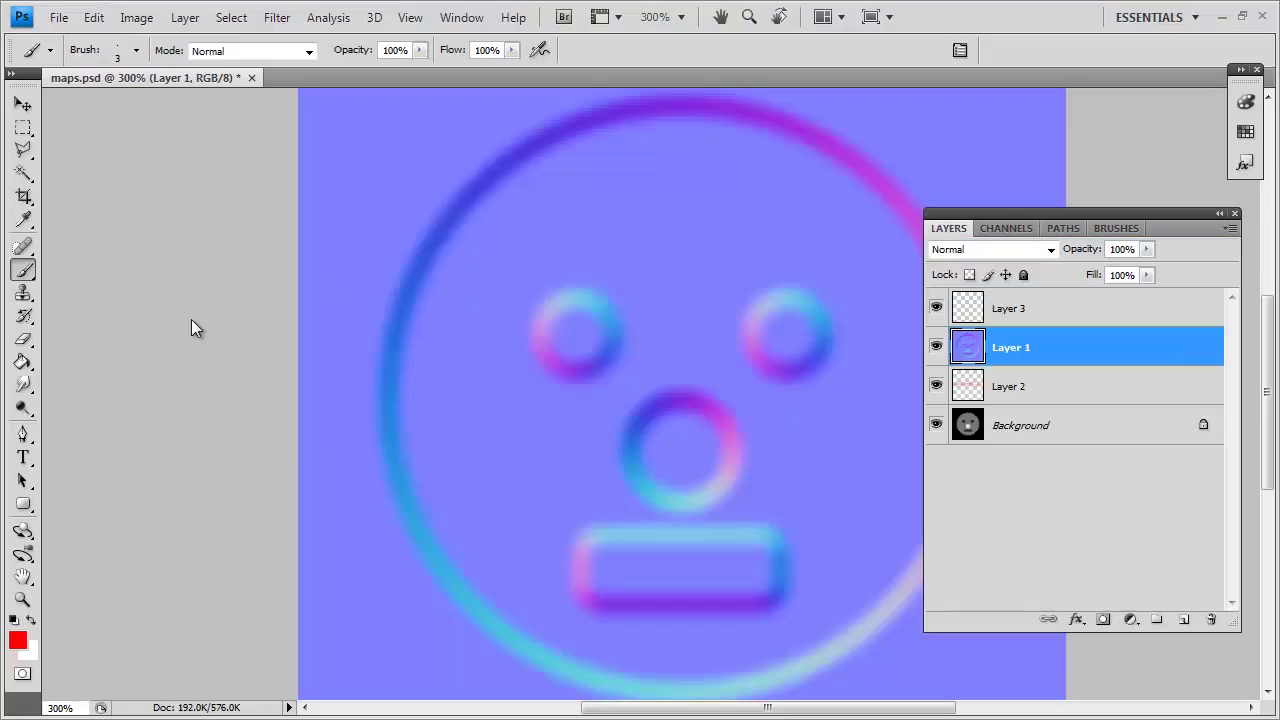
{"action": "mouse_move", "coordinate": [682, 281]}
{"action": "left_mouse_down"}
{"action": "mouse_move", "coordinate": [590, 301]}
{"action": "mouse_move", "coordinate": [621, 301]}
{"action": "left_mouse_up"}
{"action": "left_click", "coordinate": [936, 386]}
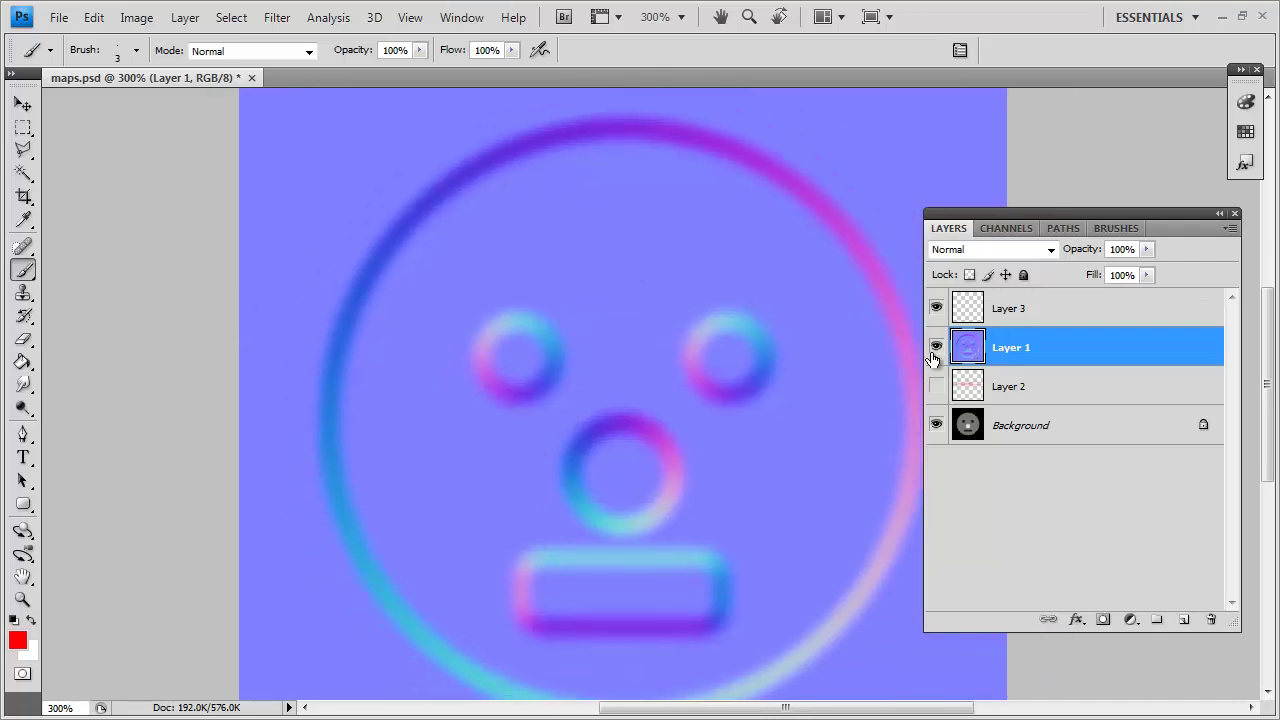
{"action": "left_click", "coordinate": [936, 347]}
{"action": "left_click", "coordinate": [936, 347]}
{"action": "left_click_drag", "start_coordinate": [747, 417], "coordinate": [700, 363]}
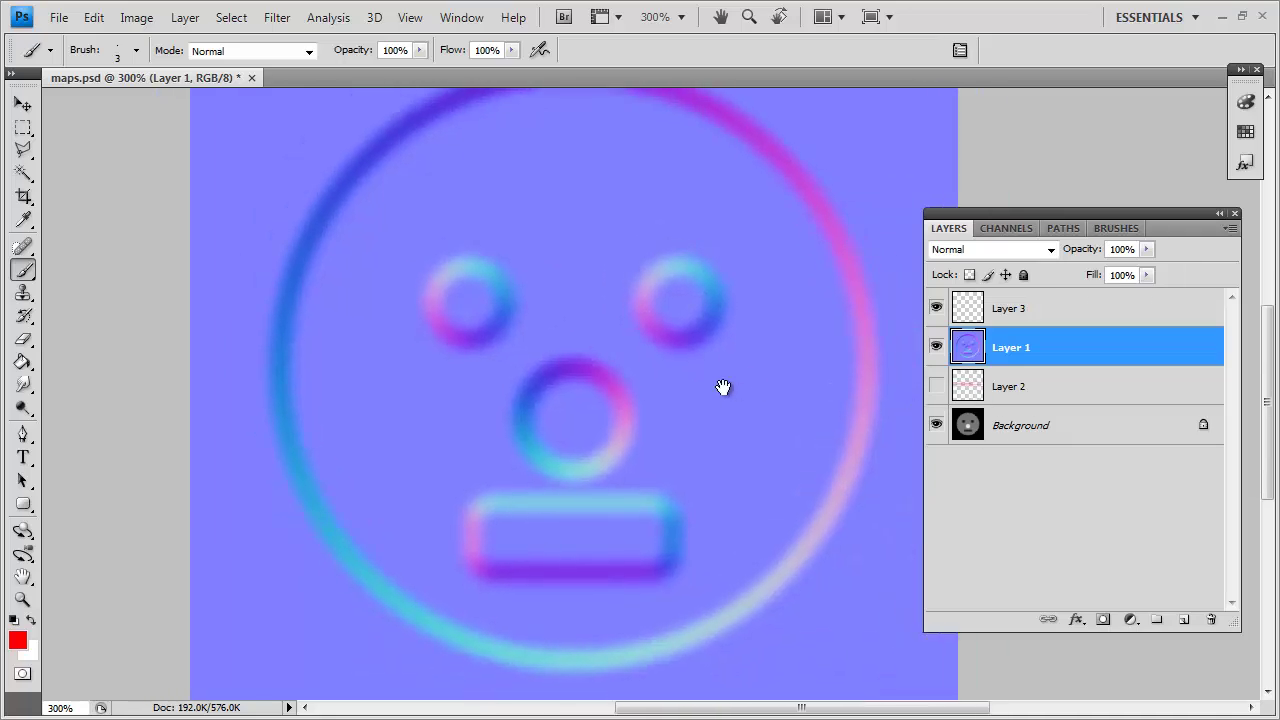
{"action": "left_click_drag", "start_coordinate": [777, 400], "coordinate": [744, 401]}
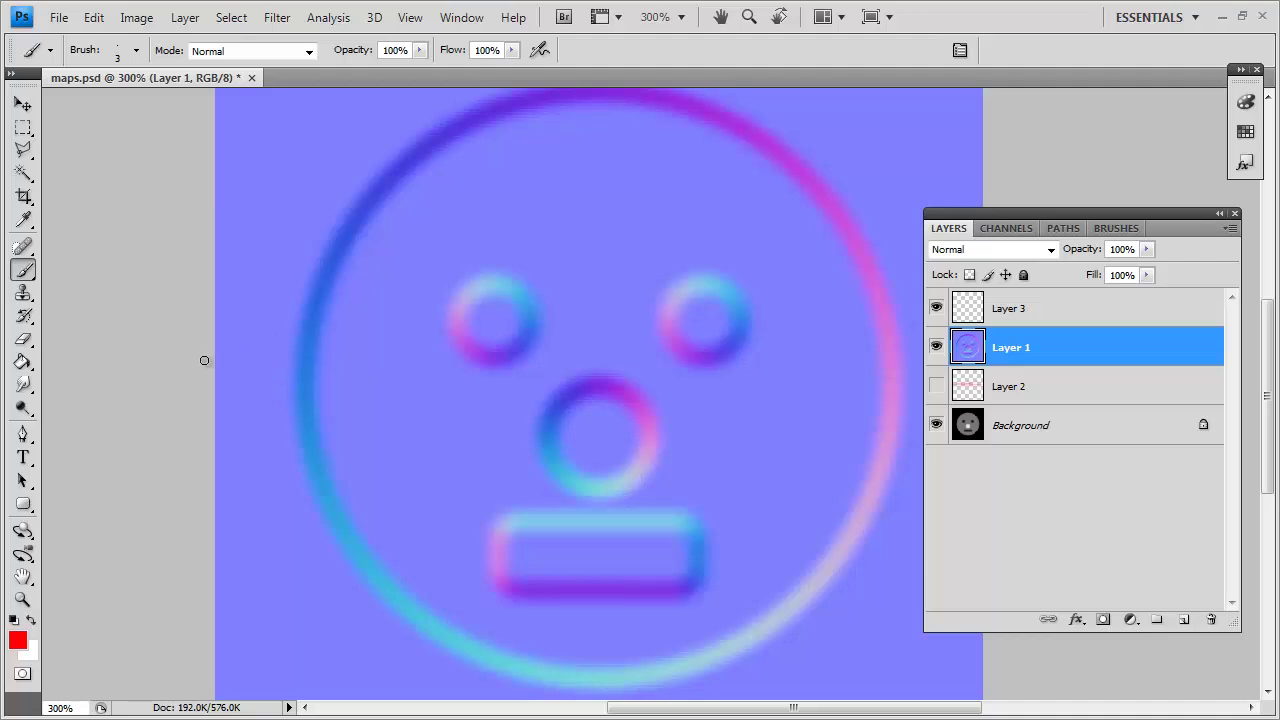
Hide the normal map on Layer 1, then show the red profile lines on Layer 2 and make that layer active.
{"action": "left_click", "coordinate": [936, 346]}
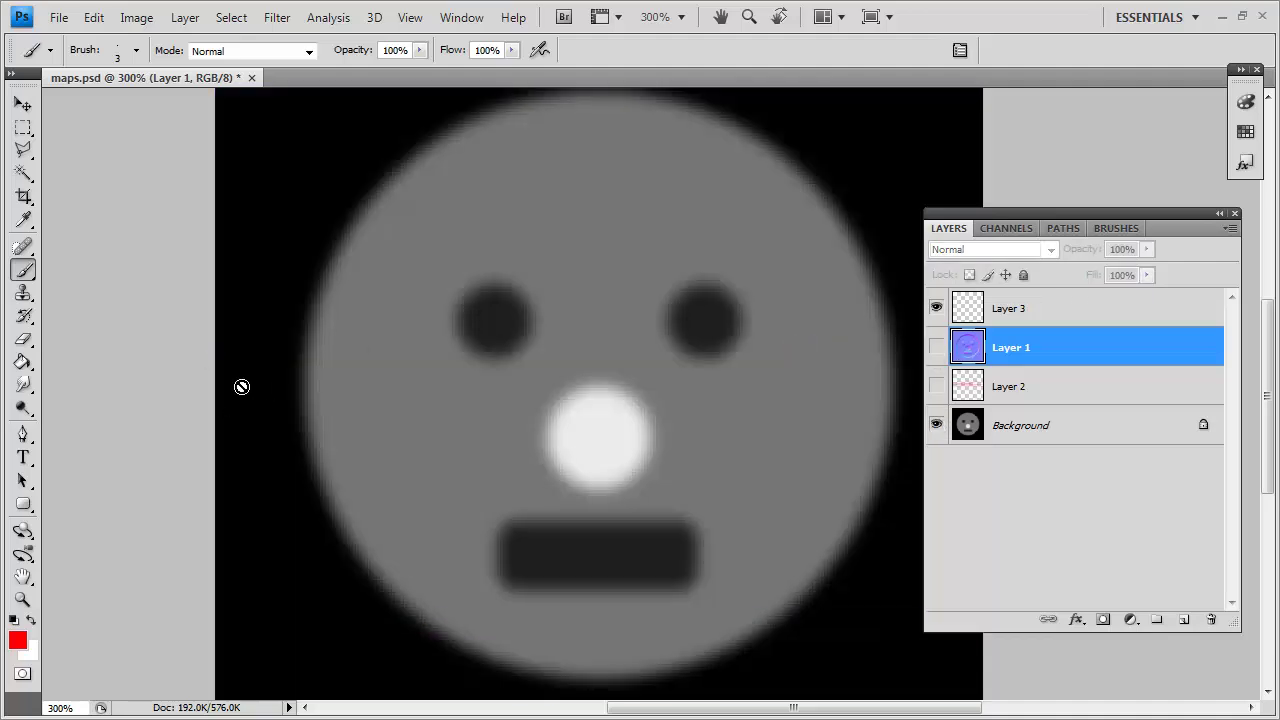
{"action": "left_click", "coordinate": [936, 386]}
{"action": "left_click", "coordinate": [1010, 386]}
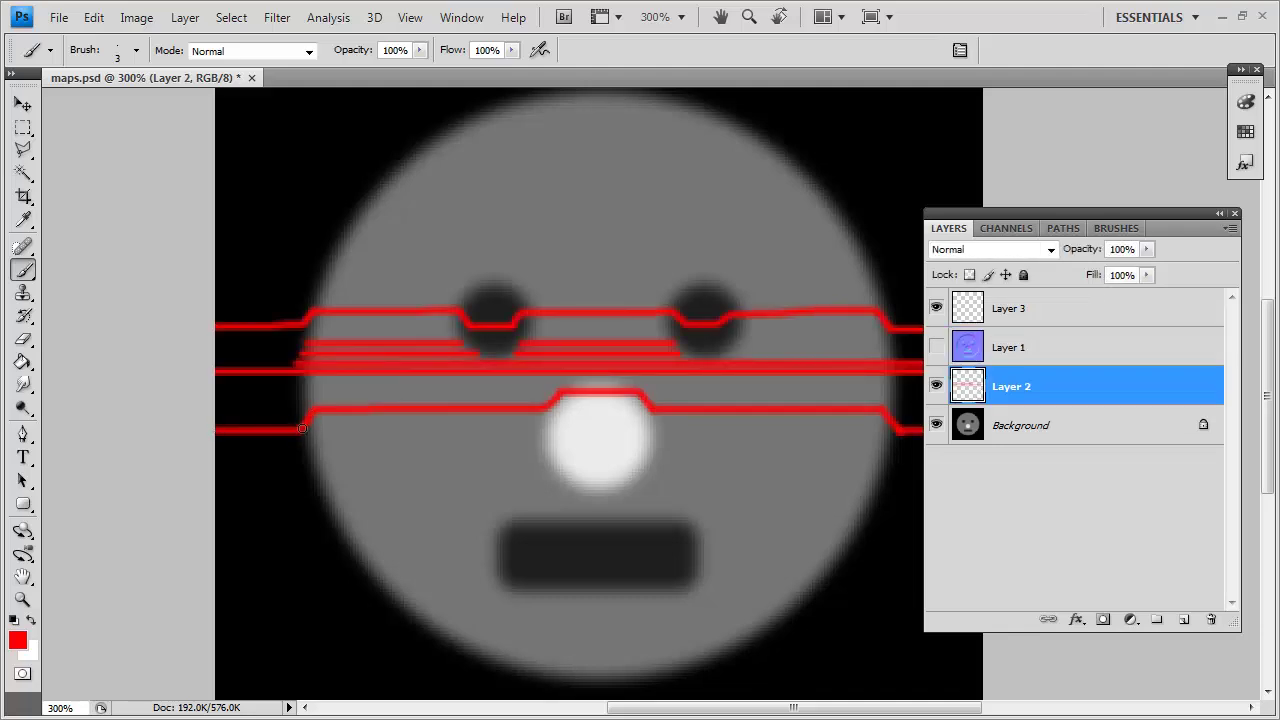
Show the normal map on Layer 1, hide the red profile lines on Layer 2 and add a new layer above Layer 1.
{"action": "left_click", "coordinate": [936, 346]}
{"action": "left_click", "coordinate": [936, 386]}
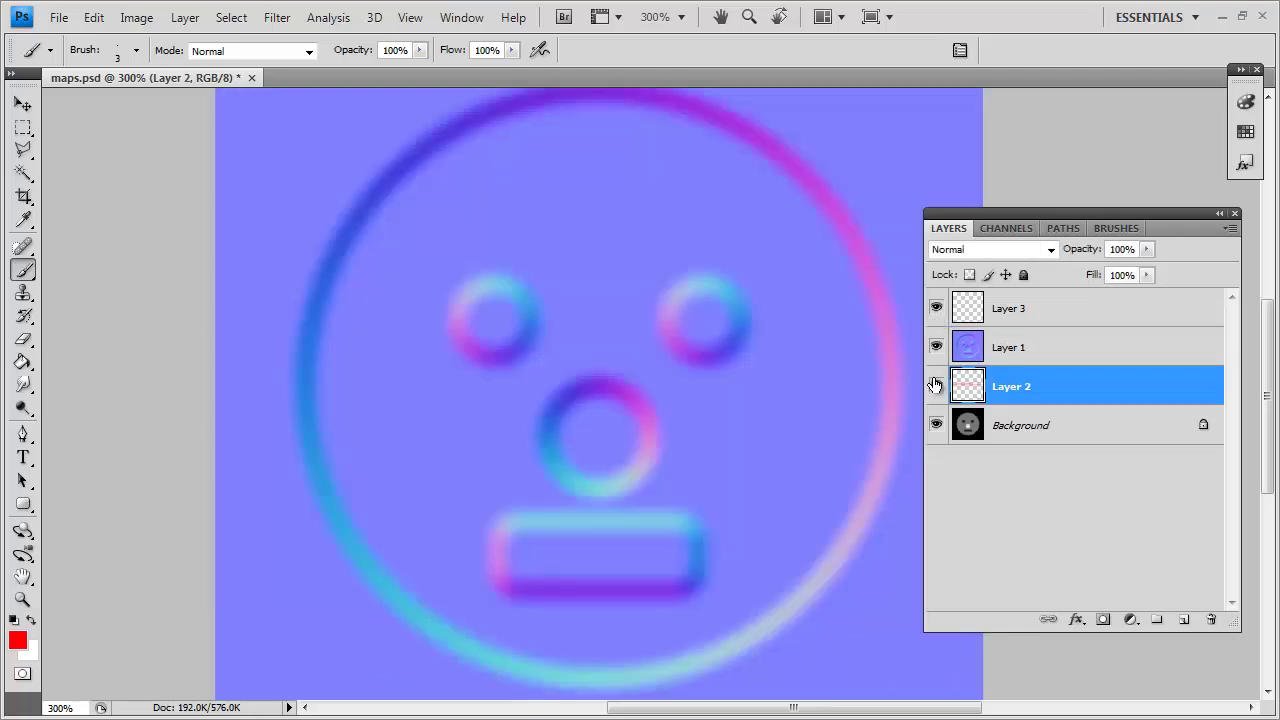
{"action": "left_click", "coordinate": [1003, 347]}
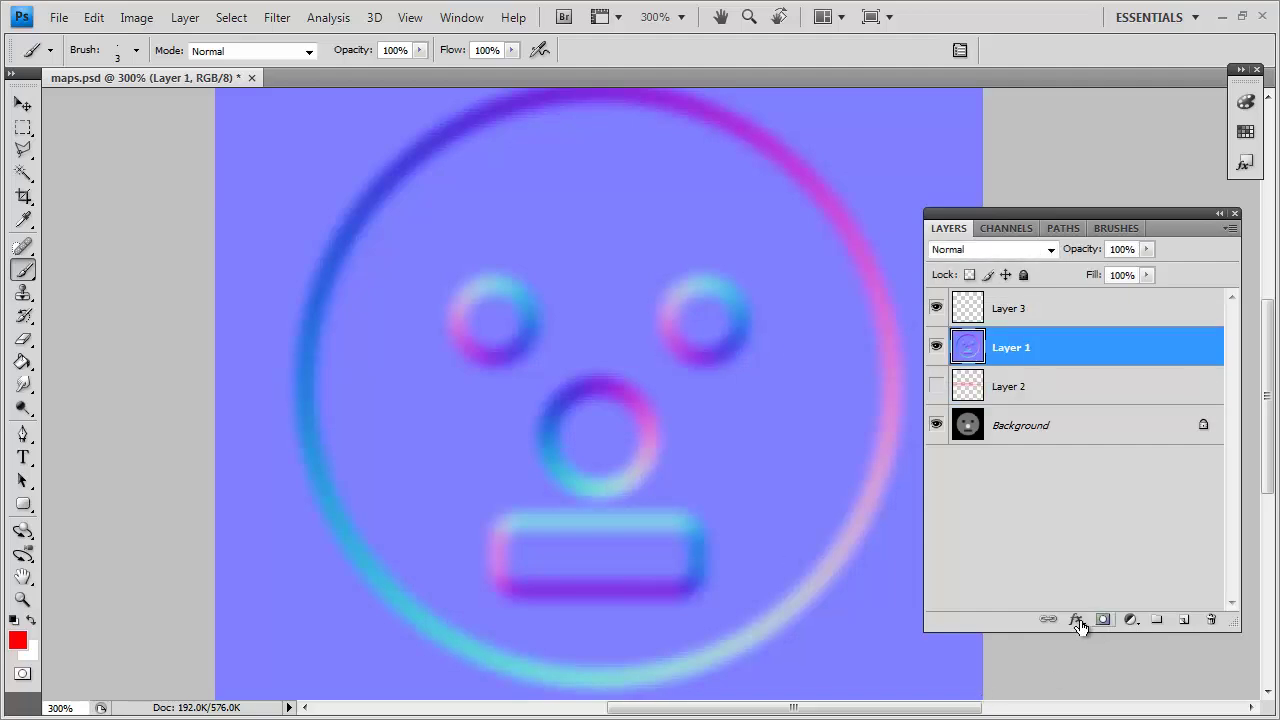
{"action": "left_click", "coordinate": [1184, 620]}
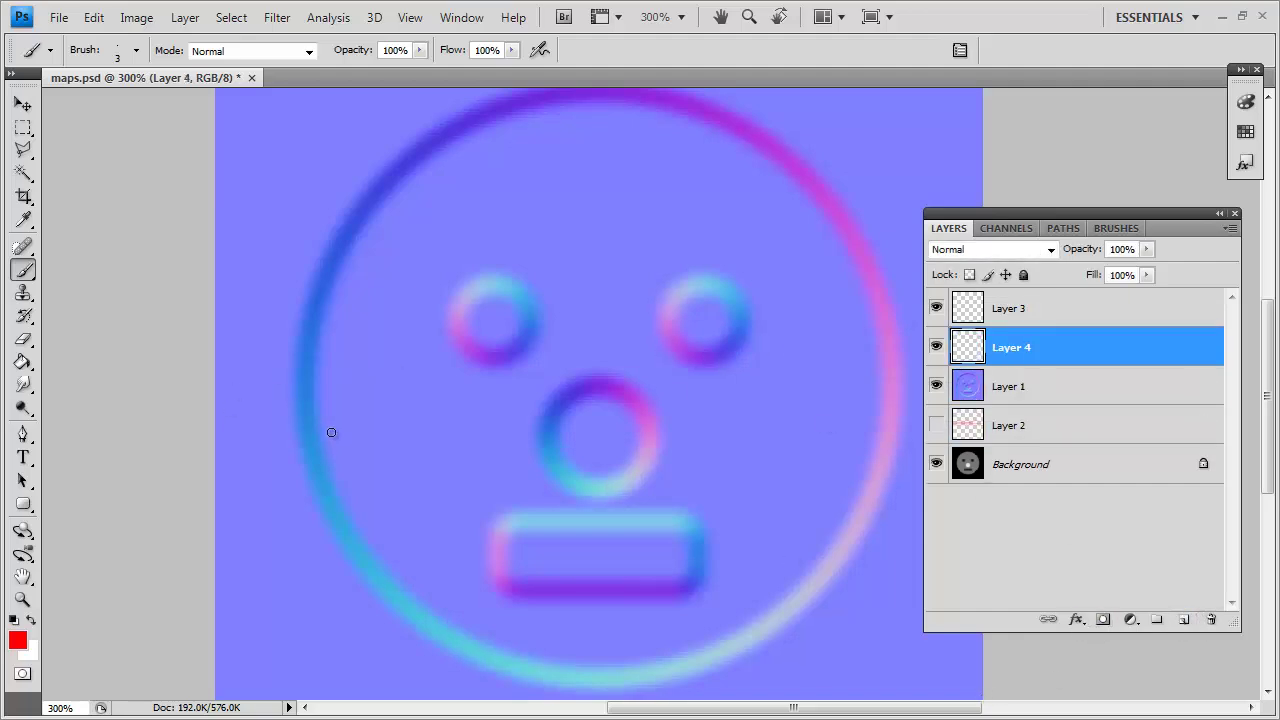
Paint a white upward arrow on the background beside the disc and a straight horizontal line across the face at eye level.
{"action": "left_click", "coordinate": [31, 620]}
{"action": "mouse_move", "coordinate": [237, 310]}
{"action": "left_mouse_down"}
{"action": "mouse_move", "coordinate": [246, 260]}
{"action": "mouse_move", "coordinate": [299, 291]}
{"action": "left_mouse_up"}
{"action": "key", "text": "ctrl+z"}
{"action": "left_click_drag", "start_coordinate": [253, 224], "coordinate": [254, 203]}
{"action": "mouse_move", "coordinate": [254, 203]}
{"action": "left_mouse_down"}
{"action": "mouse_move", "coordinate": [240, 217]}
{"action": "mouse_move", "coordinate": [270, 223]}
{"action": "left_mouse_up"}
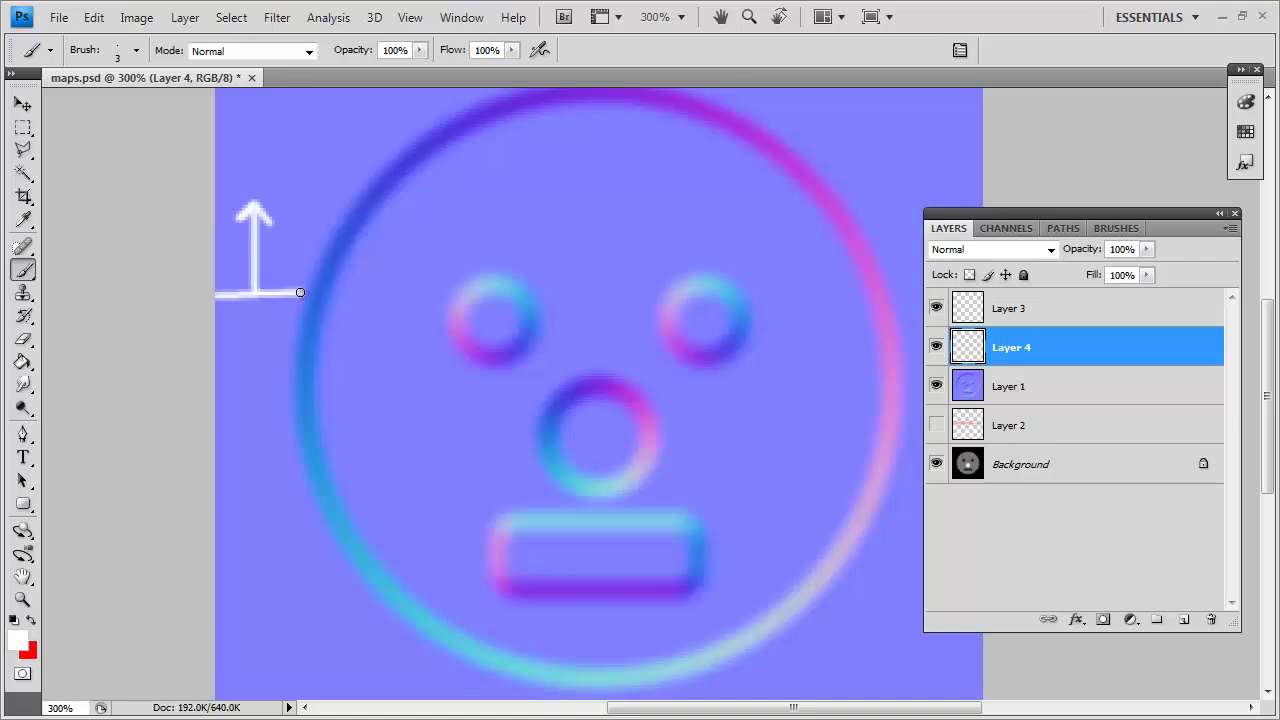
{"action": "left_click_drag", "start_coordinate": [214, 293], "coordinate": [1015, 286], "text": "shift"}
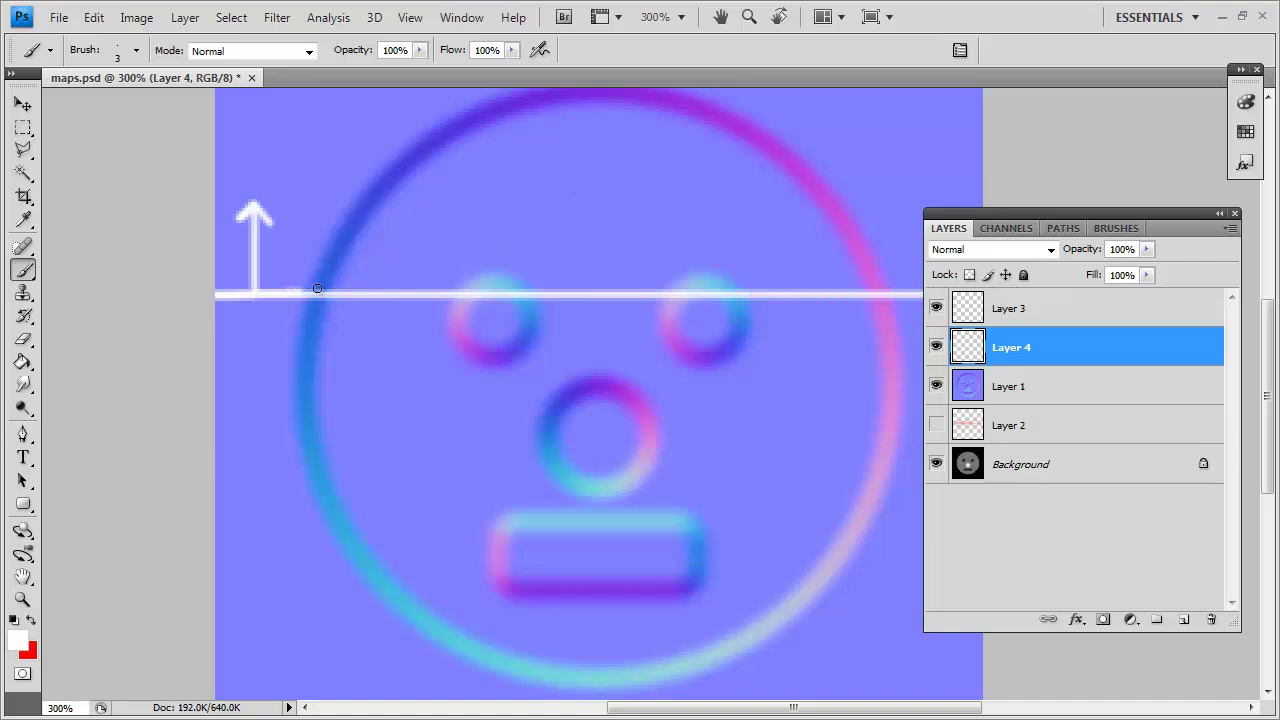
Paint white arrows along the line: tilted outward at the disc's left edge, upright on flat areas and pointing inward in the left eye.
{"action": "mouse_move", "coordinate": [318, 286]}
{"action": "left_mouse_down"}
{"action": "mouse_move", "coordinate": [288, 242]}
{"action": "mouse_move", "coordinate": [284, 255]}
{"action": "left_mouse_up"}
{"action": "mouse_move", "coordinate": [399, 295]}
{"action": "left_mouse_down"}
{"action": "mouse_move", "coordinate": [390, 243]}
{"action": "mouse_move", "coordinate": [410, 246]}
{"action": "left_mouse_up"}
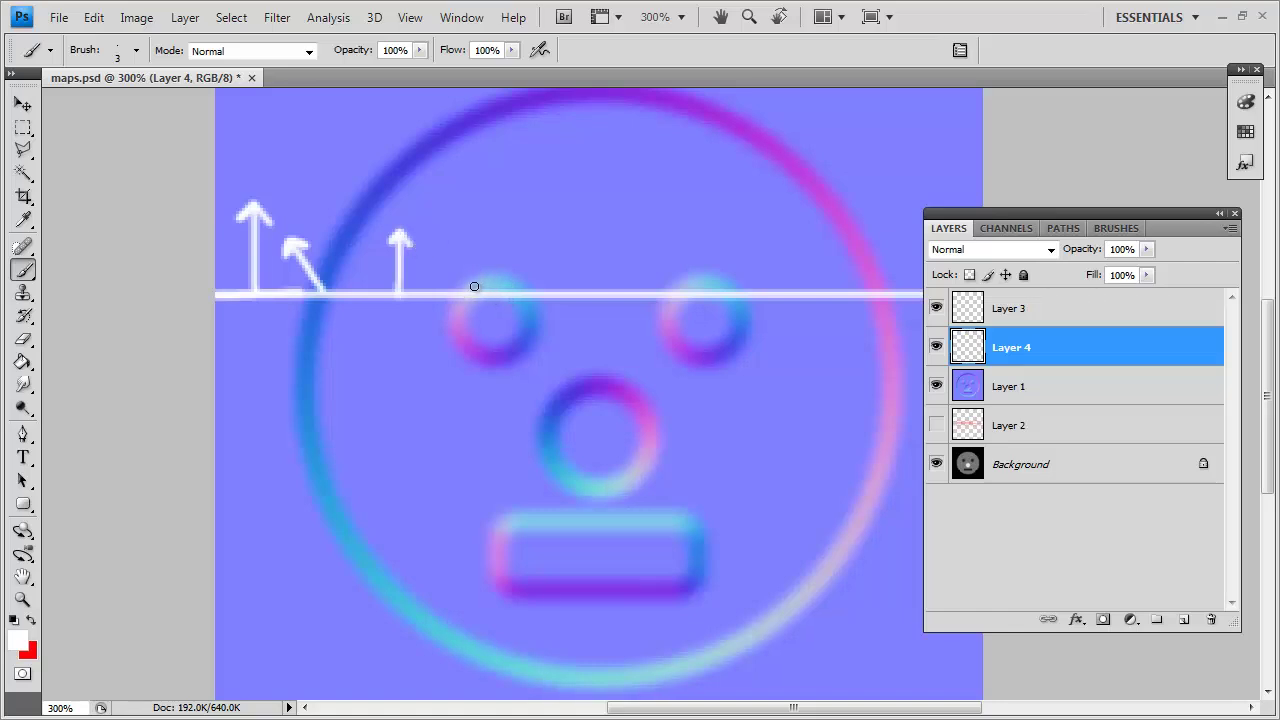
{"action": "left_click_drag", "start_coordinate": [475, 293], "coordinate": [509, 329]}
{"action": "left_click_drag", "start_coordinate": [509, 329], "coordinate": [518, 324]}
{"action": "mouse_move", "coordinate": [603, 295]}
{"action": "left_mouse_down"}
{"action": "mouse_move", "coordinate": [601, 245]}
{"action": "mouse_move", "coordinate": [614, 258]}
{"action": "left_mouse_up"}
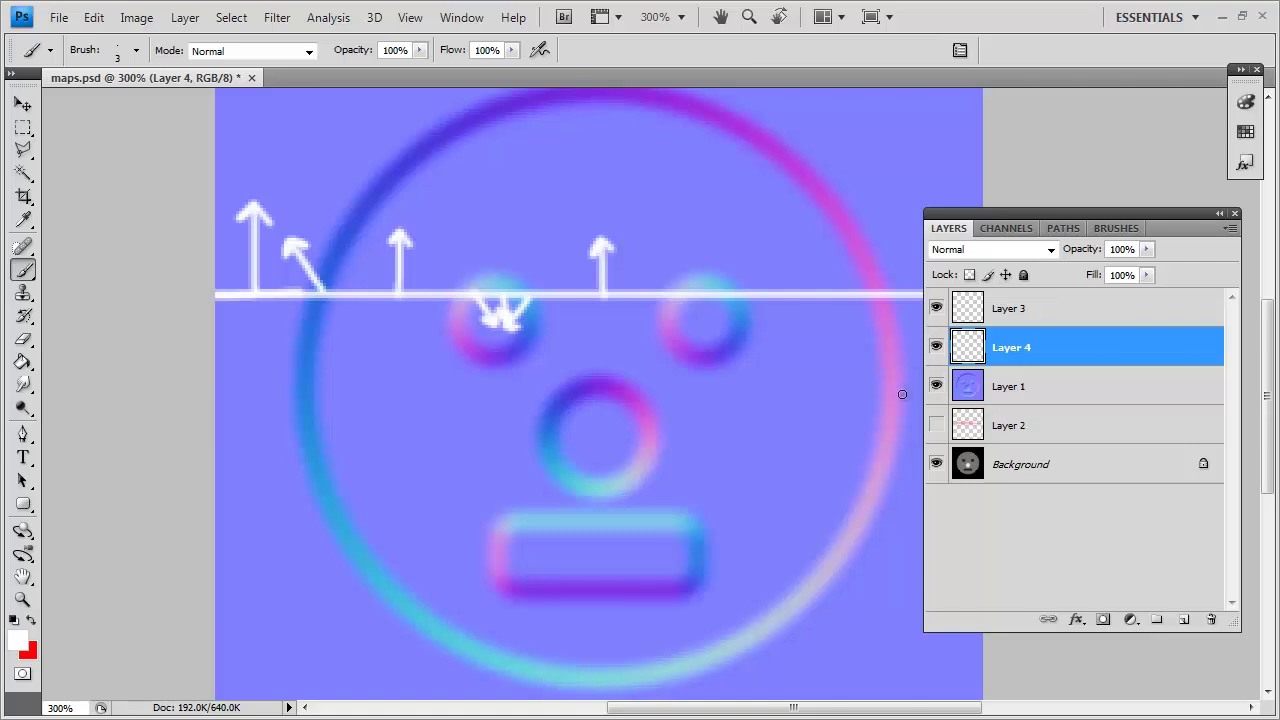
Hide the arrows on Layer 4, make Layer 1 active and display only its red channel.
{"action": "left_click", "coordinate": [935, 347]}
{"action": "left_click", "coordinate": [1000, 386]}
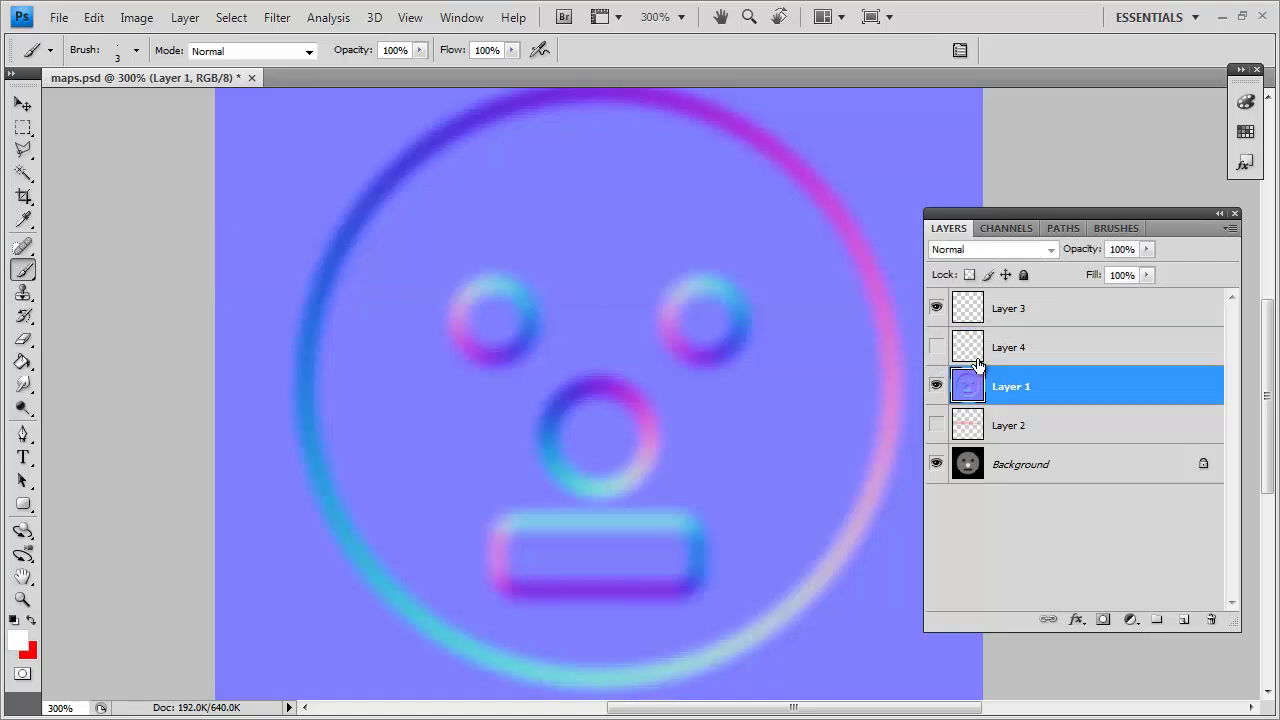
{"action": "left_click", "coordinate": [1005, 229]}
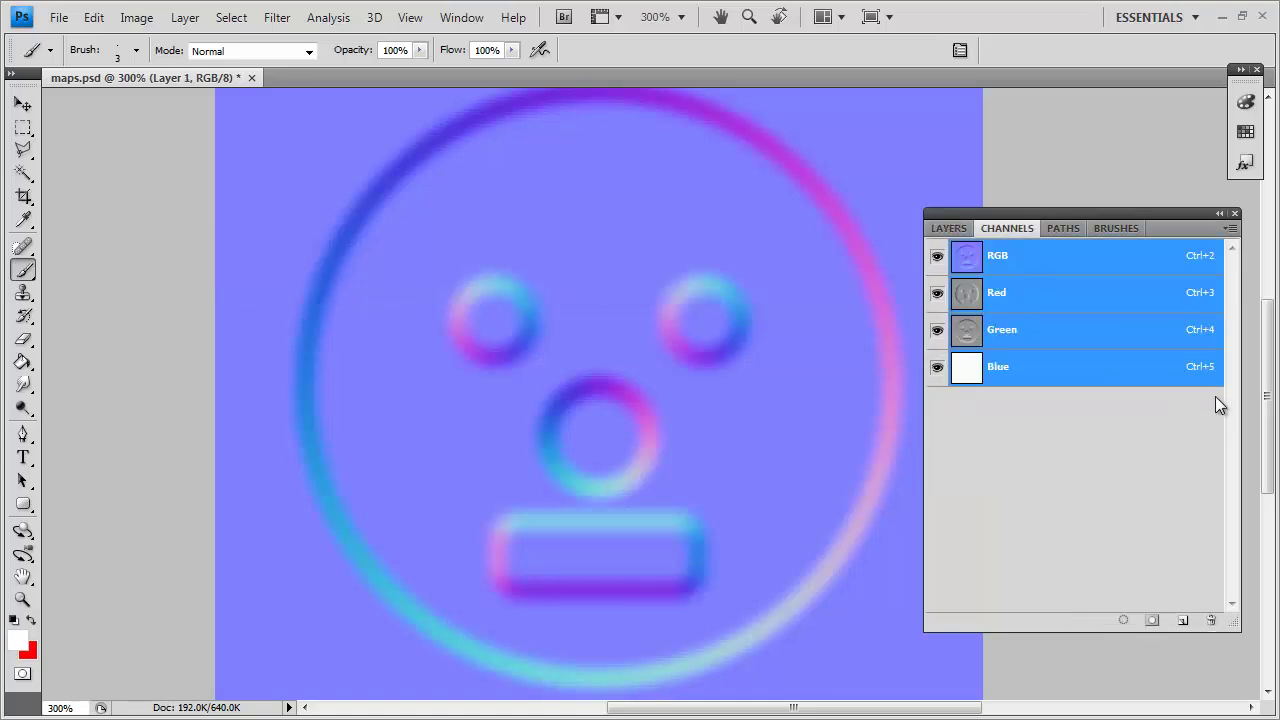
{"action": "left_click", "coordinate": [1046, 297]}
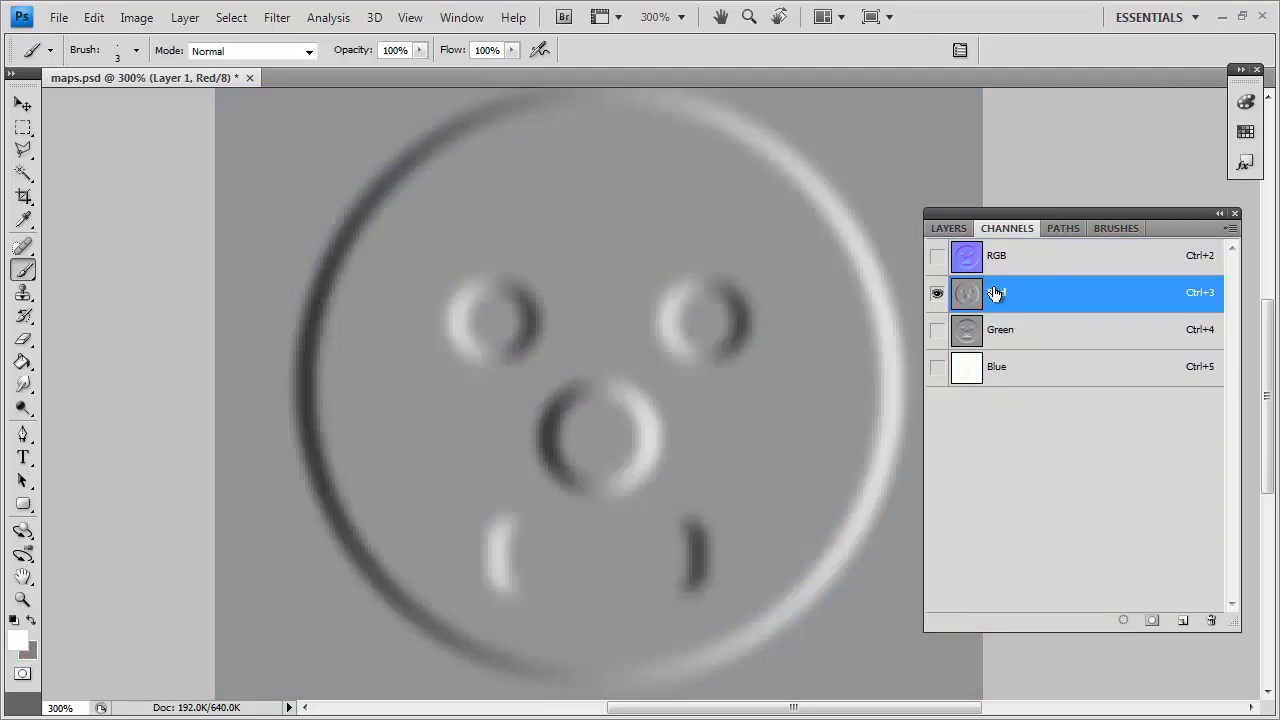
Paint a horizontal line with an upright arrow on the background and diagonal and left-pointing arrows at the disc's left edge.
{"action": "mouse_move", "coordinate": [236, 333]}
{"action": "left_mouse_down"}
{"action": "mouse_move", "coordinate": [236, 350]}
{"action": "mouse_move", "coordinate": [260, 340]}
{"action": "mouse_move", "coordinate": [245, 355]}
{"action": "mouse_move", "coordinate": [244, 335]}
{"action": "mouse_move", "coordinate": [246, 357]}
{"action": "mouse_move", "coordinate": [255, 352]}
{"action": "mouse_move", "coordinate": [238, 372]}
{"action": "mouse_move", "coordinate": [244, 388]}
{"action": "mouse_move", "coordinate": [240, 232]}
{"action": "mouse_move", "coordinate": [269, 238]}
{"action": "left_mouse_up"}
{"action": "key", "text": "ctrl+z"}
{"action": "left_click_drag", "start_coordinate": [205, 378], "coordinate": [278, 376]}
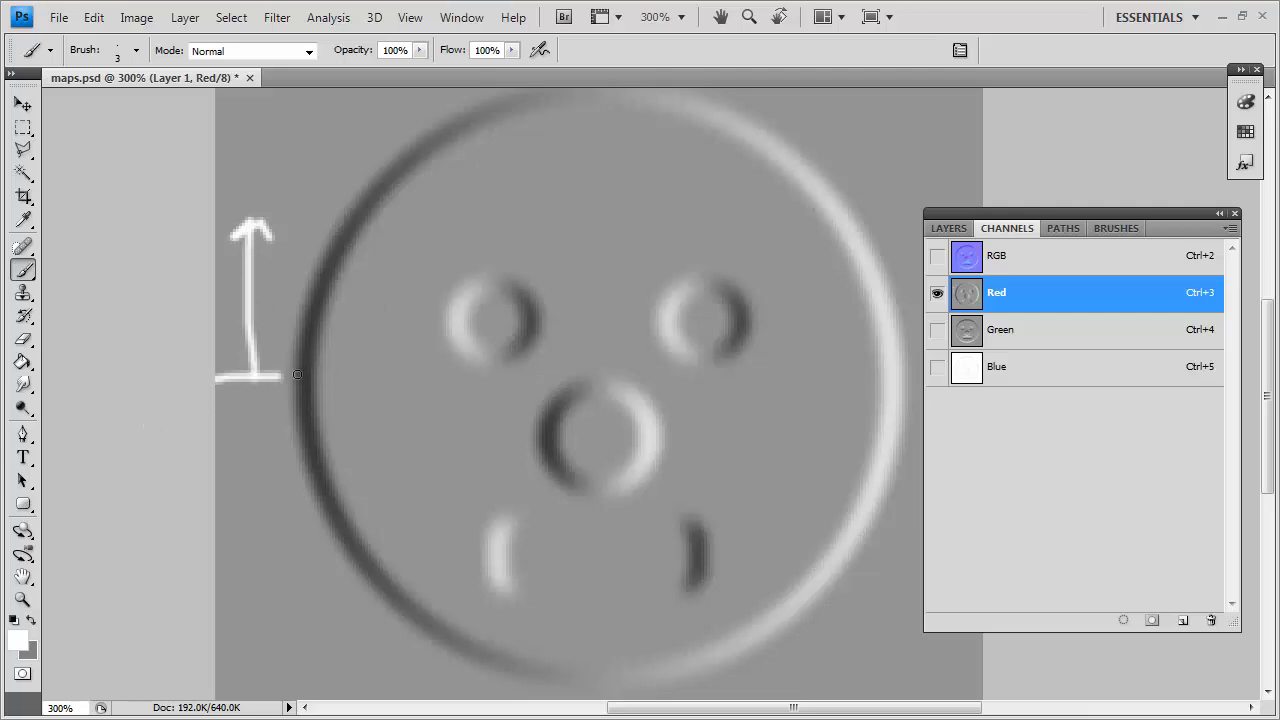
{"action": "left_click", "coordinate": [355, 377], "text": "shift"}
{"action": "mouse_move", "coordinate": [306, 374]}
{"action": "left_mouse_down"}
{"action": "mouse_move", "coordinate": [222, 306]}
{"action": "mouse_move", "coordinate": [223, 323]}
{"action": "mouse_move", "coordinate": [250, 318]}
{"action": "left_mouse_up"}
{"action": "mouse_move", "coordinate": [307, 373]}
{"action": "left_mouse_down"}
{"action": "mouse_move", "coordinate": [232, 366]}
{"action": "mouse_move", "coordinate": [249, 387]}
{"action": "mouse_move", "coordinate": [235, 371]}
{"action": "left_mouse_up"}
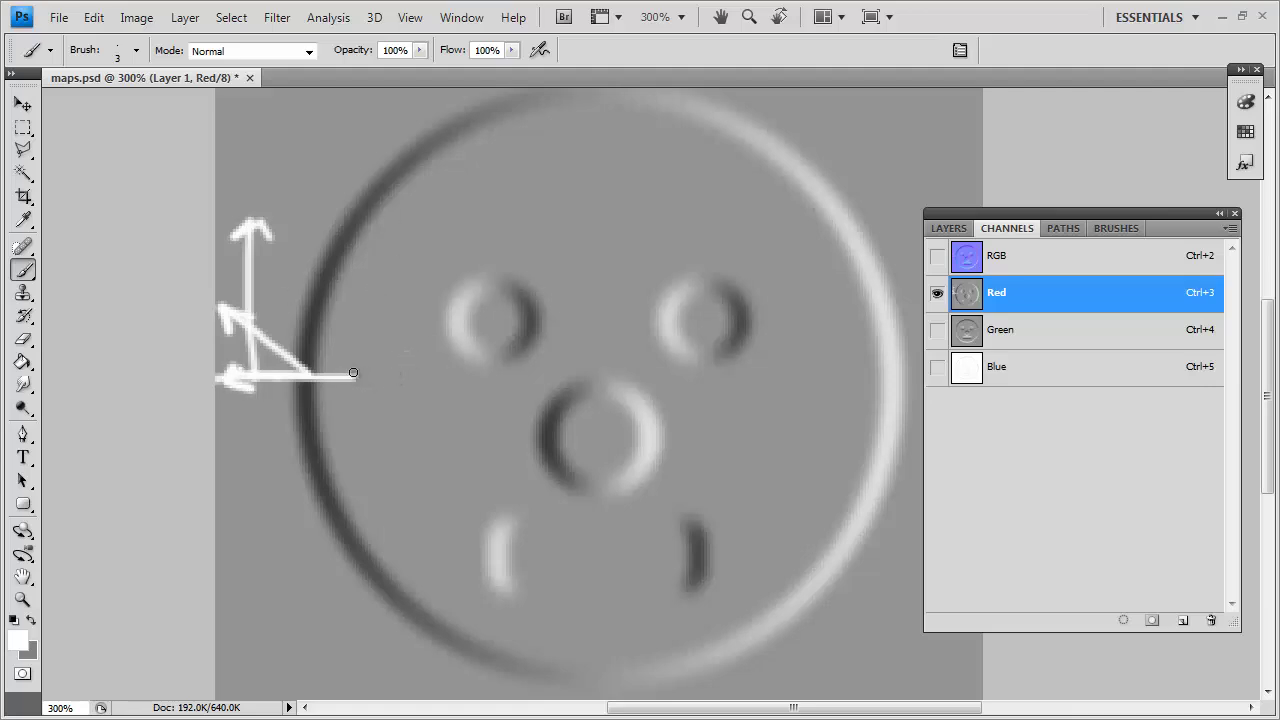
{"action": "left_click_drag", "start_coordinate": [353, 374], "coordinate": [465, 378]}
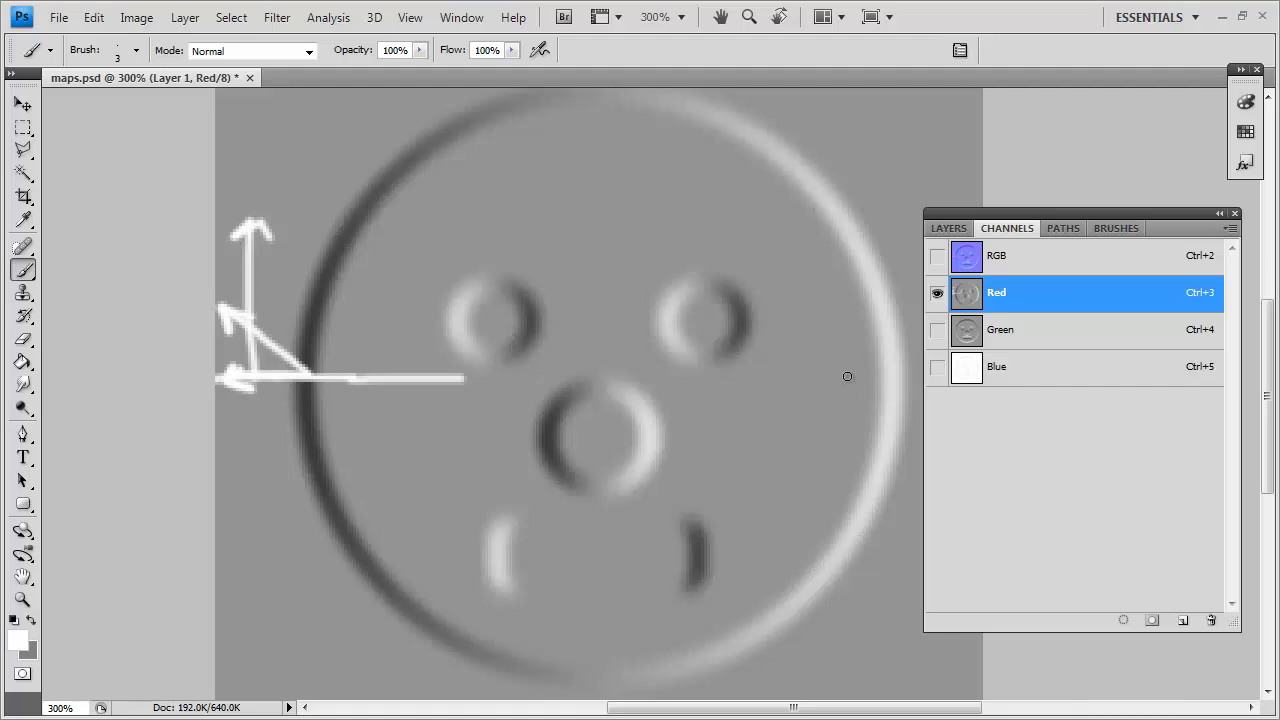
Paint a diagonal arrow and a right-pointing arrow at the disc's right edge in the red channel.
{"action": "scroll", "coordinate": [737, 375], "scroll_direction": "right", "scroll_amount": 2, "text": "ctrl"}
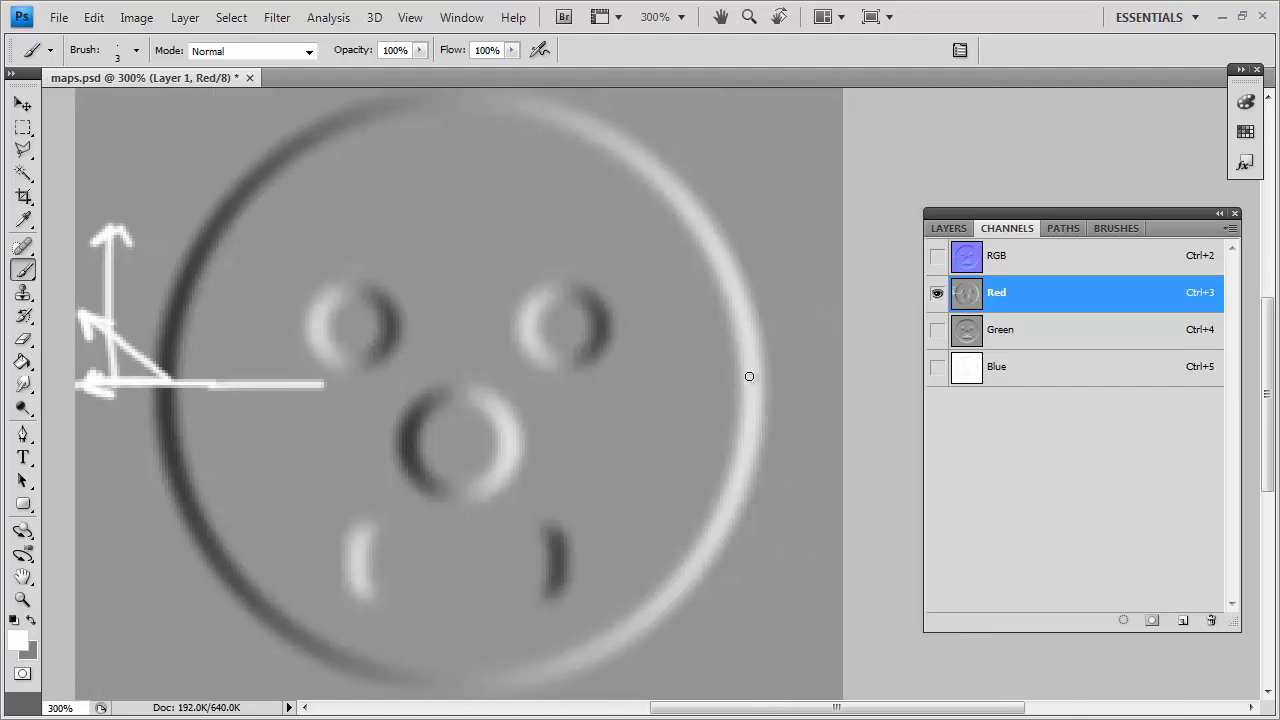
{"action": "left_click_drag", "start_coordinate": [747, 380], "coordinate": [818, 319]}
{"action": "mouse_move", "coordinate": [747, 380]}
{"action": "left_mouse_down"}
{"action": "mouse_move", "coordinate": [828, 380]}
{"action": "mouse_move", "coordinate": [809, 393]}
{"action": "left_mouse_up"}
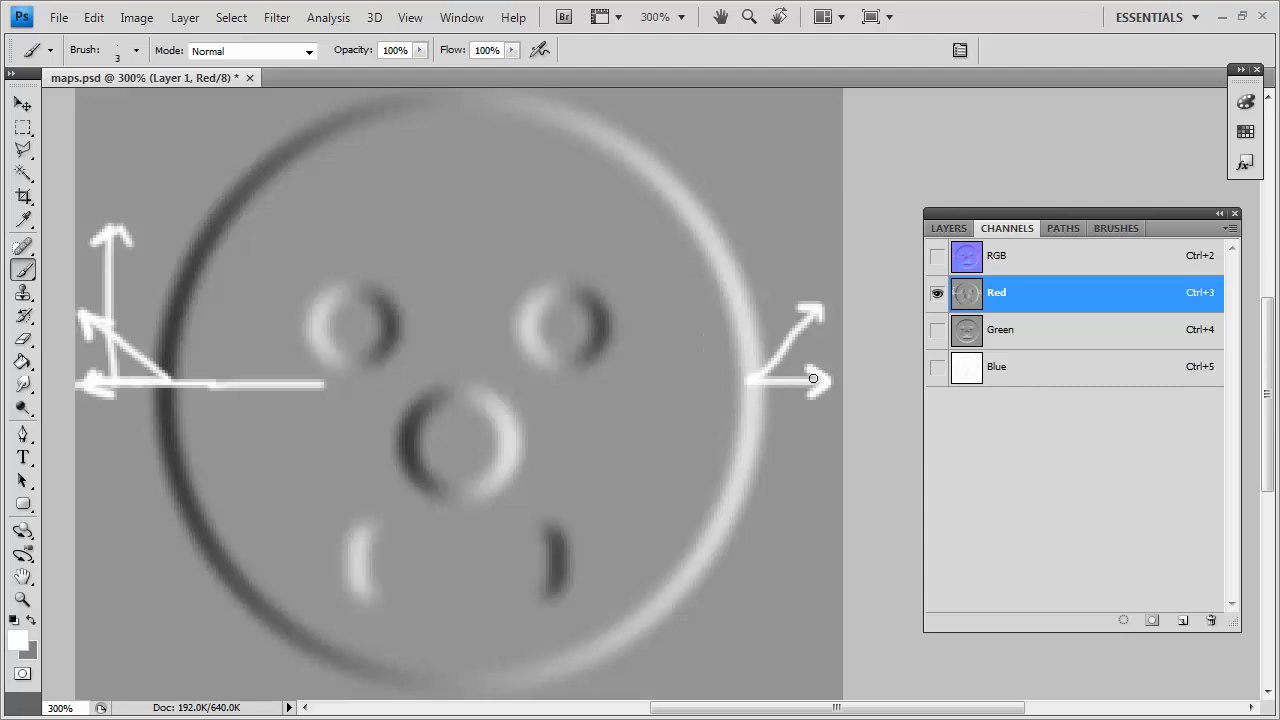
Compare the edge shading of the face in the green channel with that in the red channel.
{"action": "scroll", "coordinate": [737, 386], "scroll_direction": "left", "scroll_amount": 1}
{"action": "left_click", "coordinate": [1040, 328]}
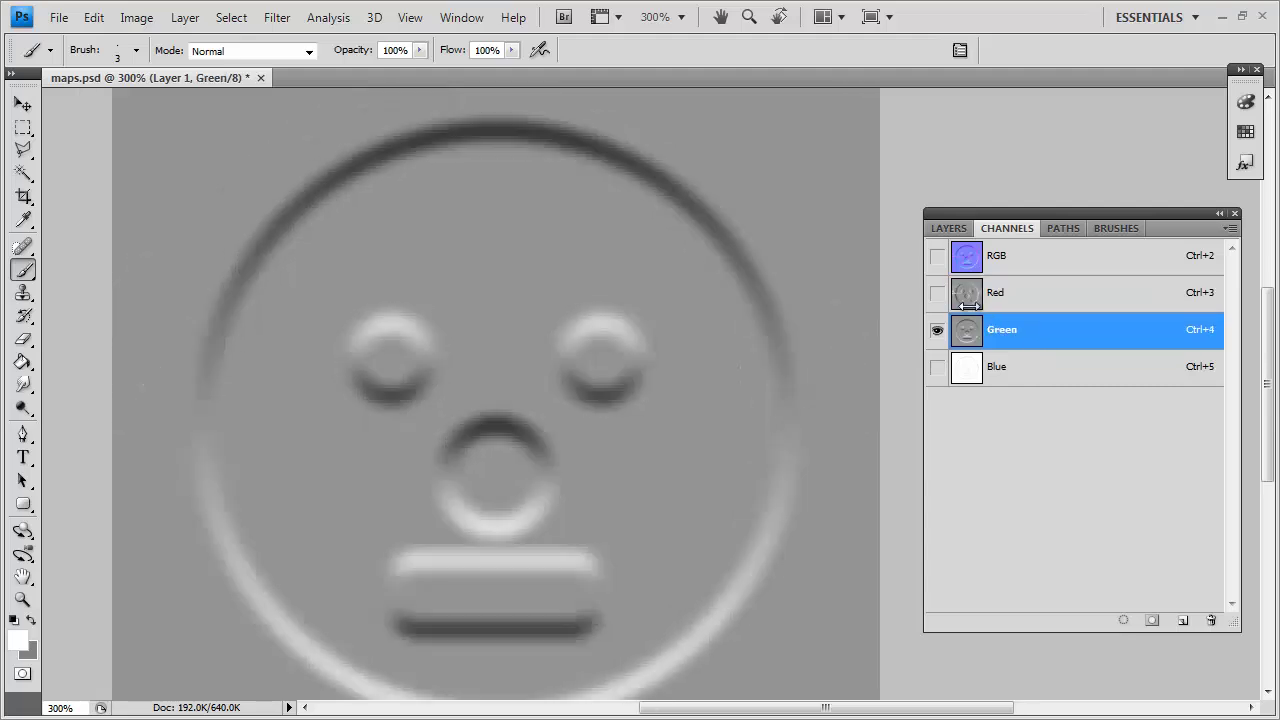
{"action": "left_click_drag", "start_coordinate": [390, 353], "coordinate": [418, 305]}
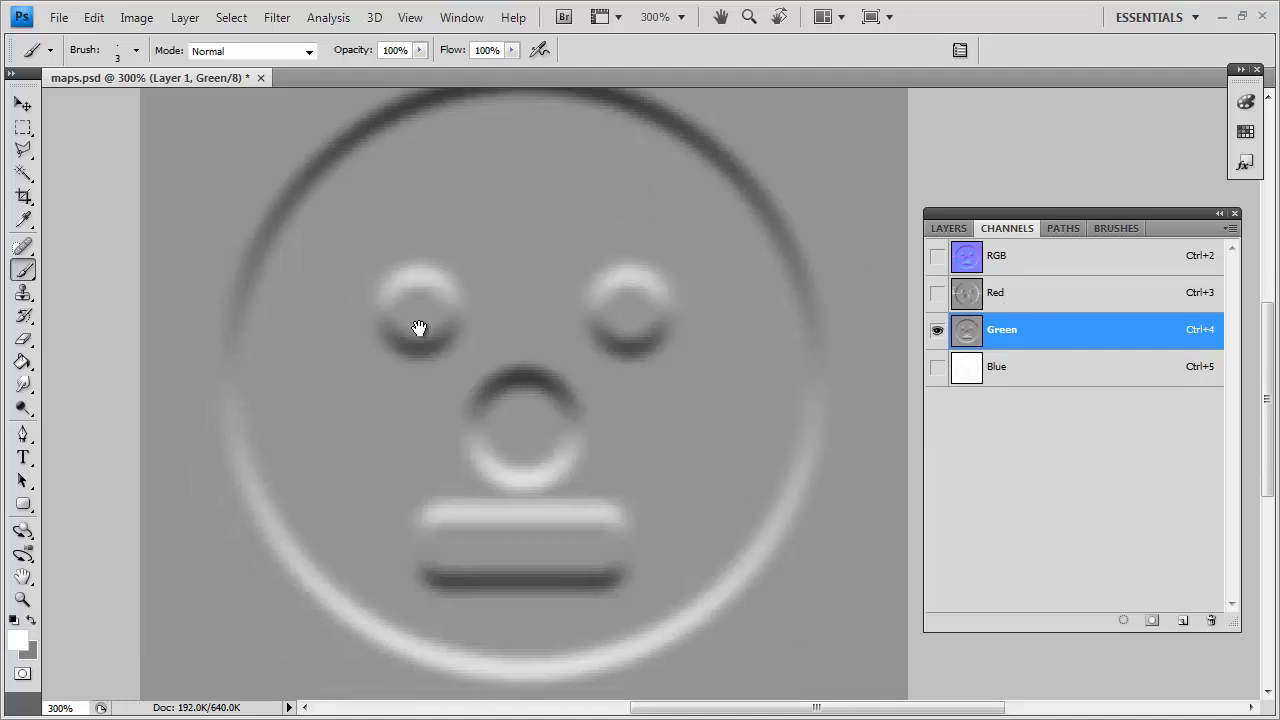
{"action": "left_click", "coordinate": [1000, 292]}
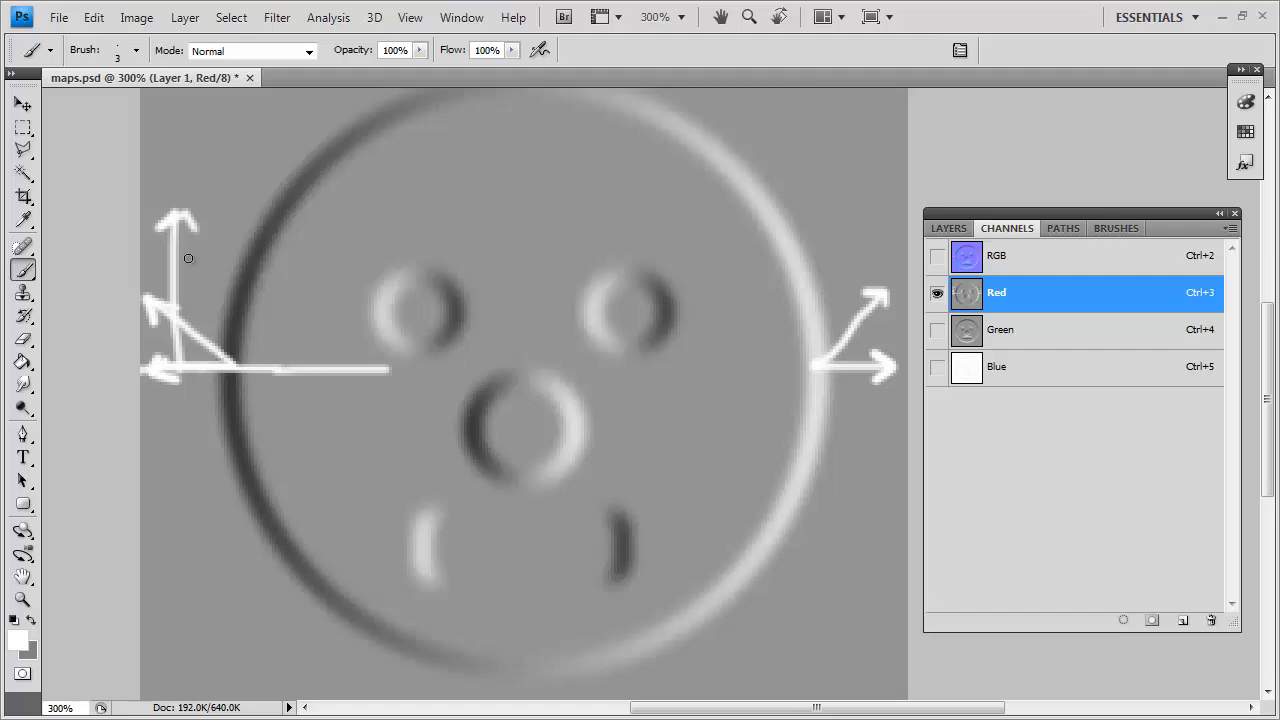
{"action": "scroll", "coordinate": [186, 206], "scroll_direction": "up", "scroll_amount": 1}
{"action": "scroll", "coordinate": [157, 157], "scroll_direction": "up", "scroll_amount": 2}
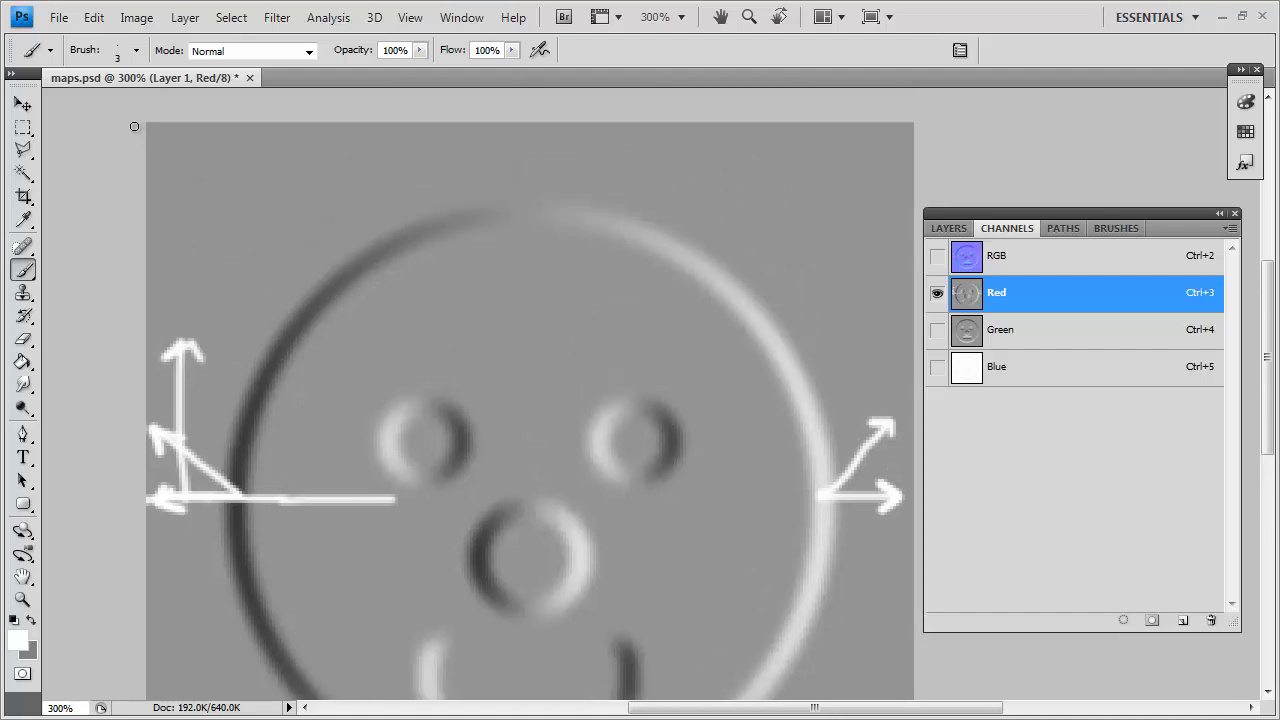
{"action": "scroll", "coordinate": [423, 209], "scroll_direction": "down", "scroll_amount": 2}
{"action": "scroll", "coordinate": [423, 209], "scroll_direction": "left", "scroll_amount": 1}
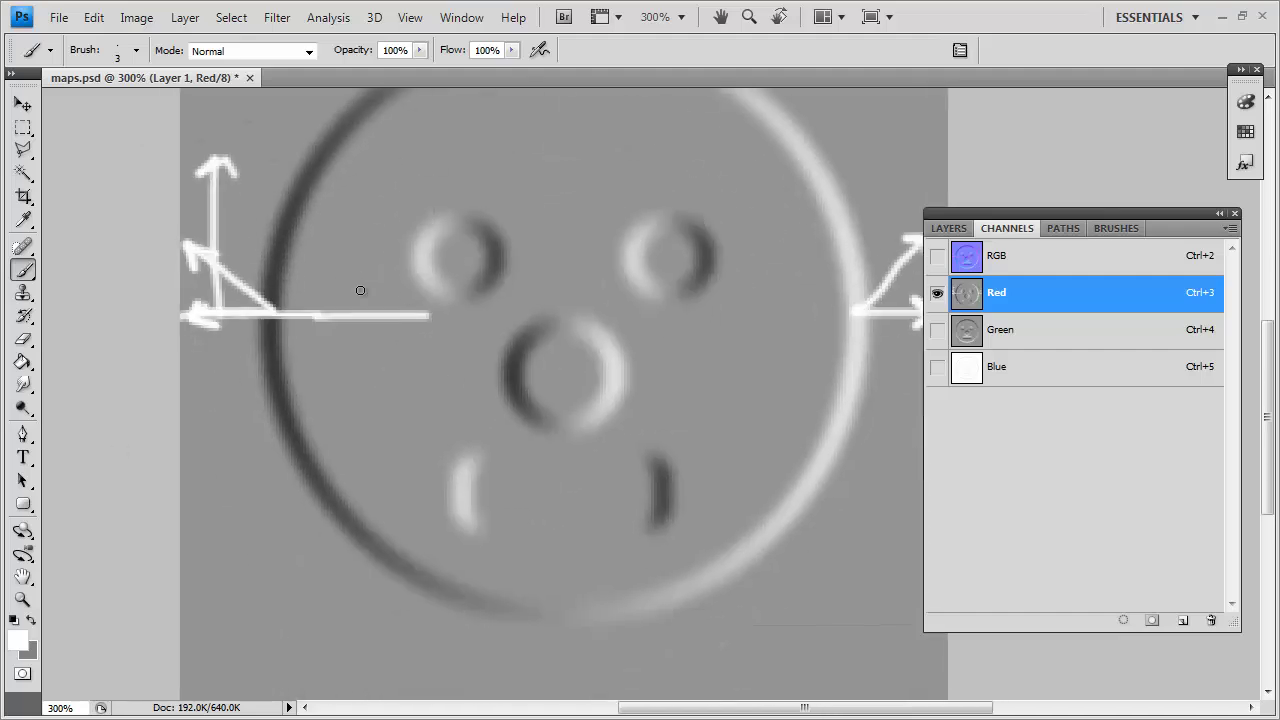
{"action": "scroll", "coordinate": [207, 265], "scroll_direction": "up", "scroll_amount": 1}
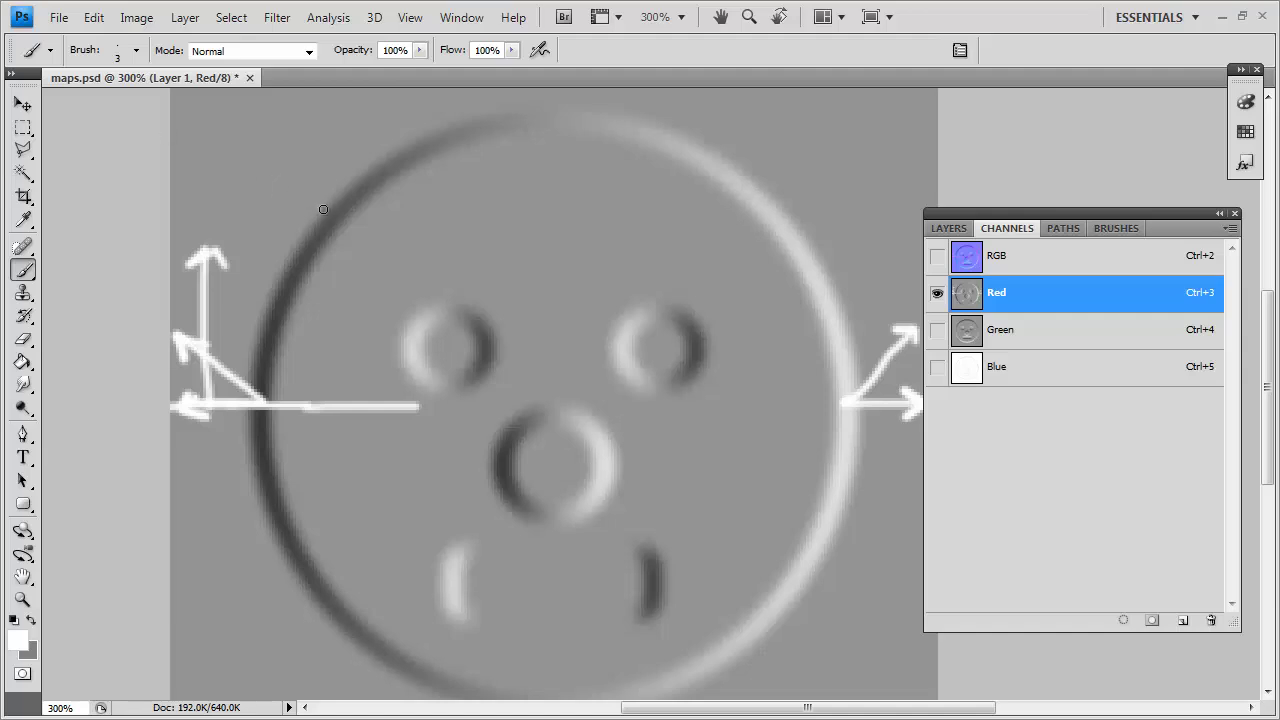
Display the green channel and paint an upward arrow above the disc and a downward arrow beneath it.
{"action": "left_click", "coordinate": [1000, 329]}
{"action": "scroll", "coordinate": [505, 222], "scroll_direction": "up", "scroll_amount": 1}
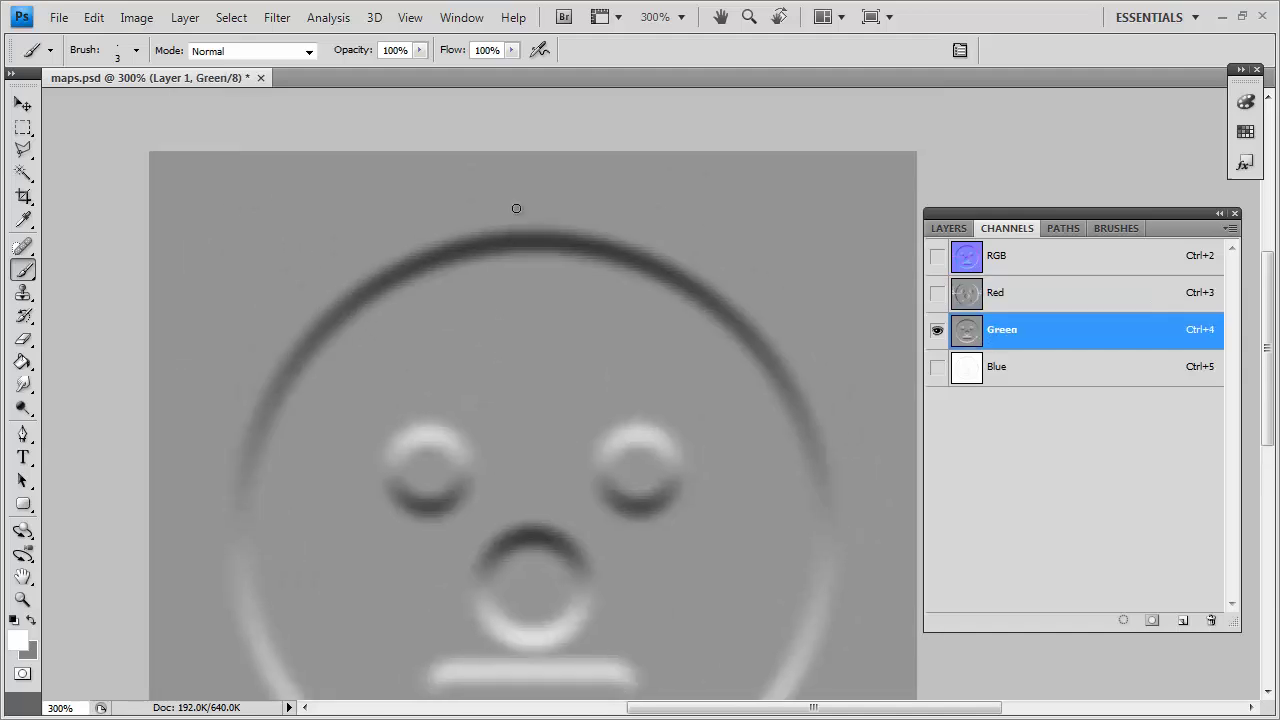
{"action": "left_click", "coordinate": [522, 182], "text": "shift"}
{"action": "left_click_drag", "start_coordinate": [500, 191], "coordinate": [533, 189]}
{"action": "scroll", "coordinate": [548, 371], "scroll_direction": "down", "scroll_amount": 2}
{"action": "mouse_move", "coordinate": [532, 563]}
{"action": "left_mouse_down"}
{"action": "mouse_move", "coordinate": [531, 629]}
{"action": "mouse_move", "coordinate": [542, 614]}
{"action": "left_mouse_up"}
Paint a short vertical arrow with a blob at its lower end just beneath the left eye in the green channel.
{"action": "scroll", "coordinate": [470, 360], "scroll_direction": "up", "scroll_amount": 1}
{"action": "left_click_drag", "start_coordinate": [407, 415], "coordinate": [424, 436]}
{"action": "left_click", "coordinate": [423, 349], "text": "shift"}
{"action": "left_click_drag", "start_coordinate": [410, 348], "coordinate": [444, 369]}
{"action": "mouse_move", "coordinate": [692, 356]}
{"action": "left_mouse_down"}
{"action": "mouse_move", "coordinate": [609, 397]}
{"action": "mouse_move", "coordinate": [625, 415]}
{"action": "left_mouse_up"}
Examine the slope outlines in the blue channel and compare them with the combined RGB normal map.
{"action": "left_click", "coordinate": [990, 370]}
{"action": "scroll", "coordinate": [549, 357], "scroll_direction": "down", "scroll_amount": 1}
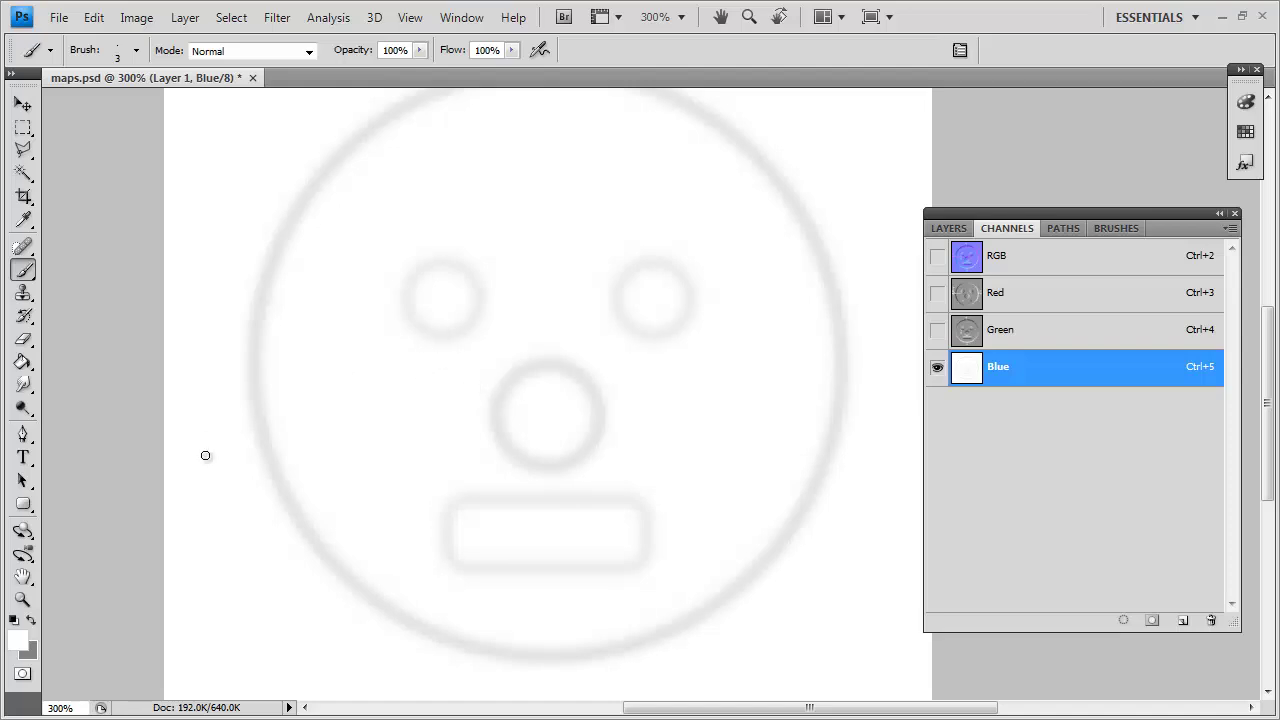
{"action": "left_click", "coordinate": [1006, 263]}
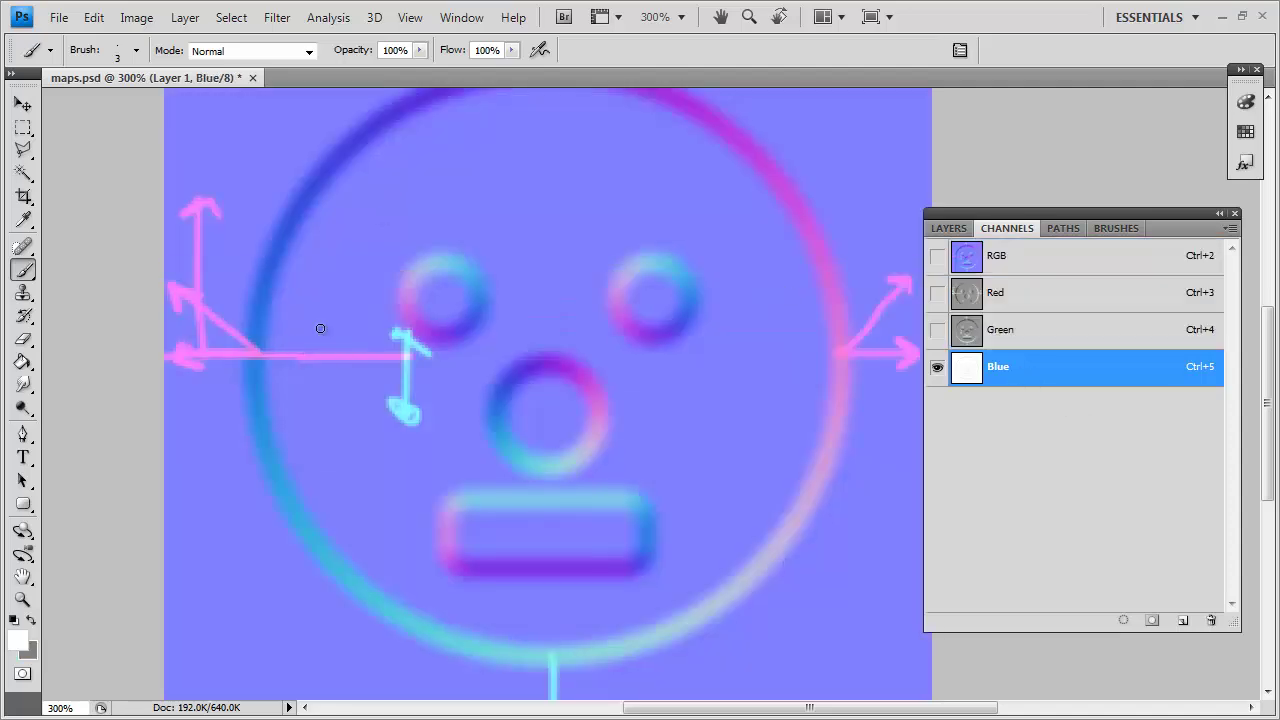
{"action": "left_click", "coordinate": [1020, 369]}
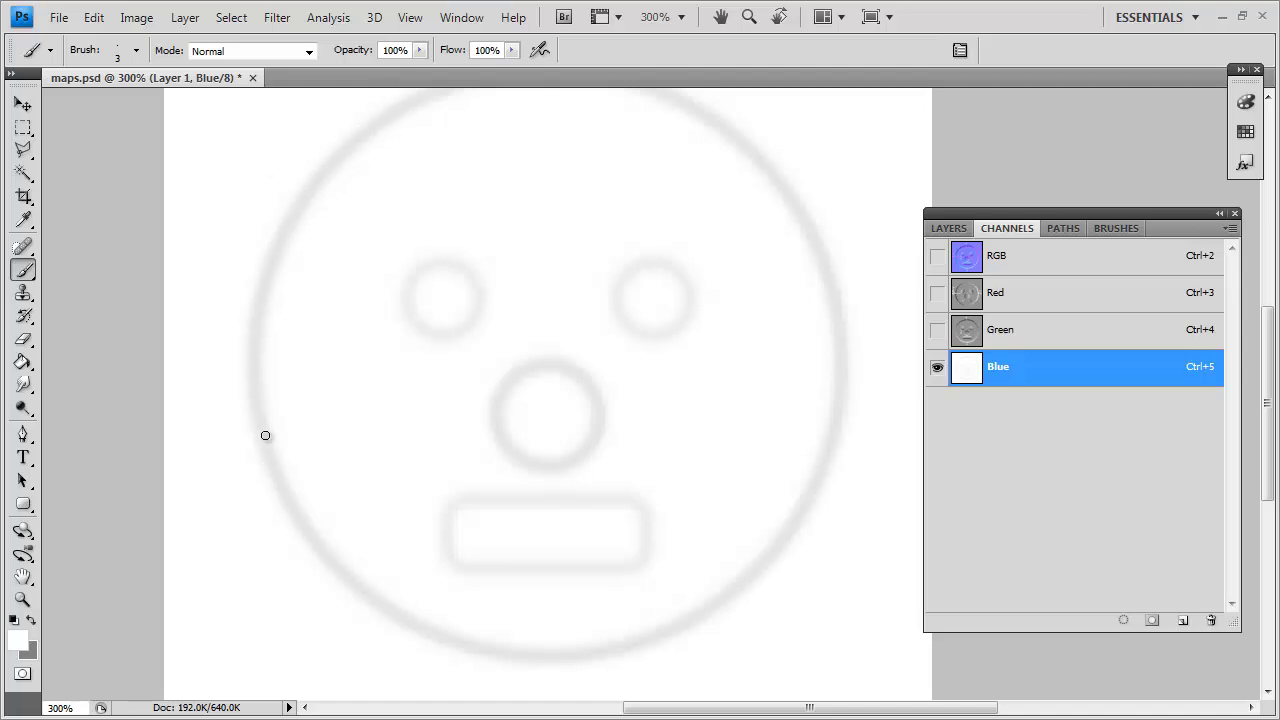
{"action": "mouse_move", "coordinate": [396, 342]}
{"action": "left_mouse_down"}
{"action": "mouse_move", "coordinate": [335, 433]}
{"action": "mouse_move", "coordinate": [431, 303]}
{"action": "mouse_move", "coordinate": [425, 330]}
{"action": "left_mouse_up"}
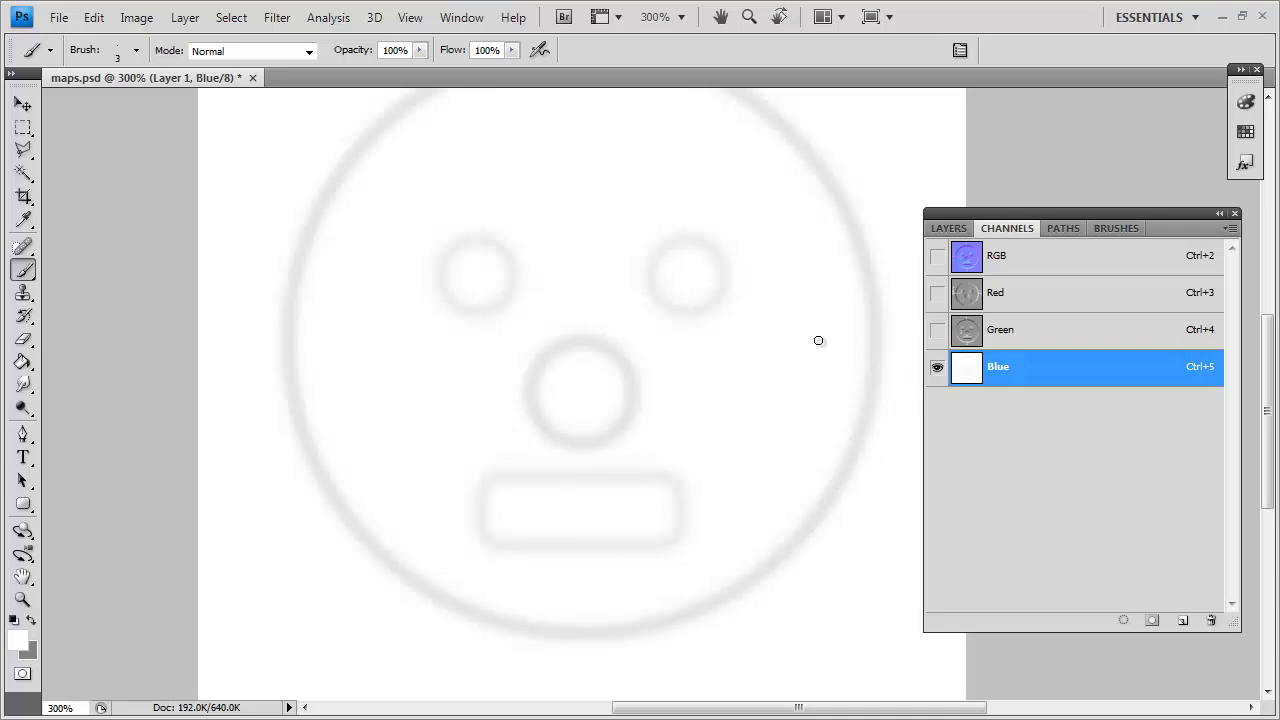
{"action": "key", "text": "space"}
{"action": "mouse_move", "coordinate": [766, 305]}
{"action": "left_mouse_down"}
{"action": "mouse_move", "coordinate": [769, 349]}
{"action": "mouse_move", "coordinate": [691, 374]}
{"action": "left_mouse_up"}
{"action": "left_click_drag", "start_coordinate": [777, 325], "coordinate": [860, 295]}
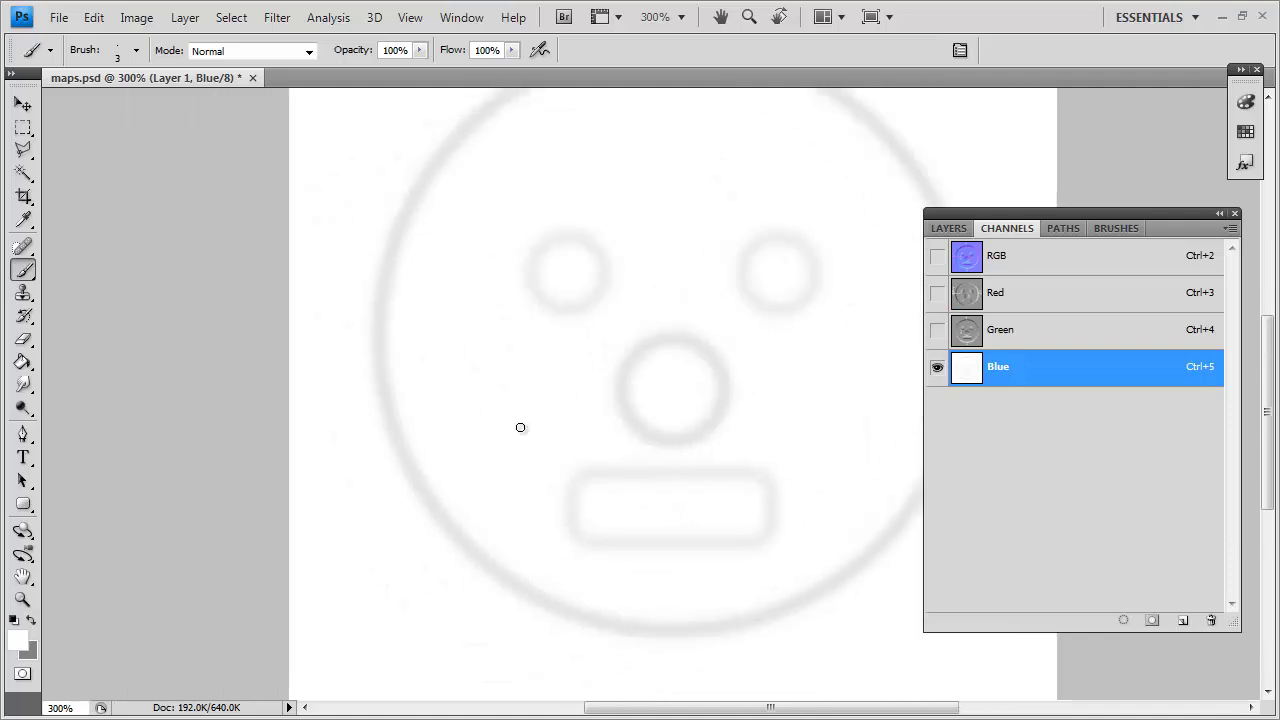
Restore the composite RGB view of the normal map and return to the layer list.
{"action": "left_click", "coordinate": [1040, 258]}
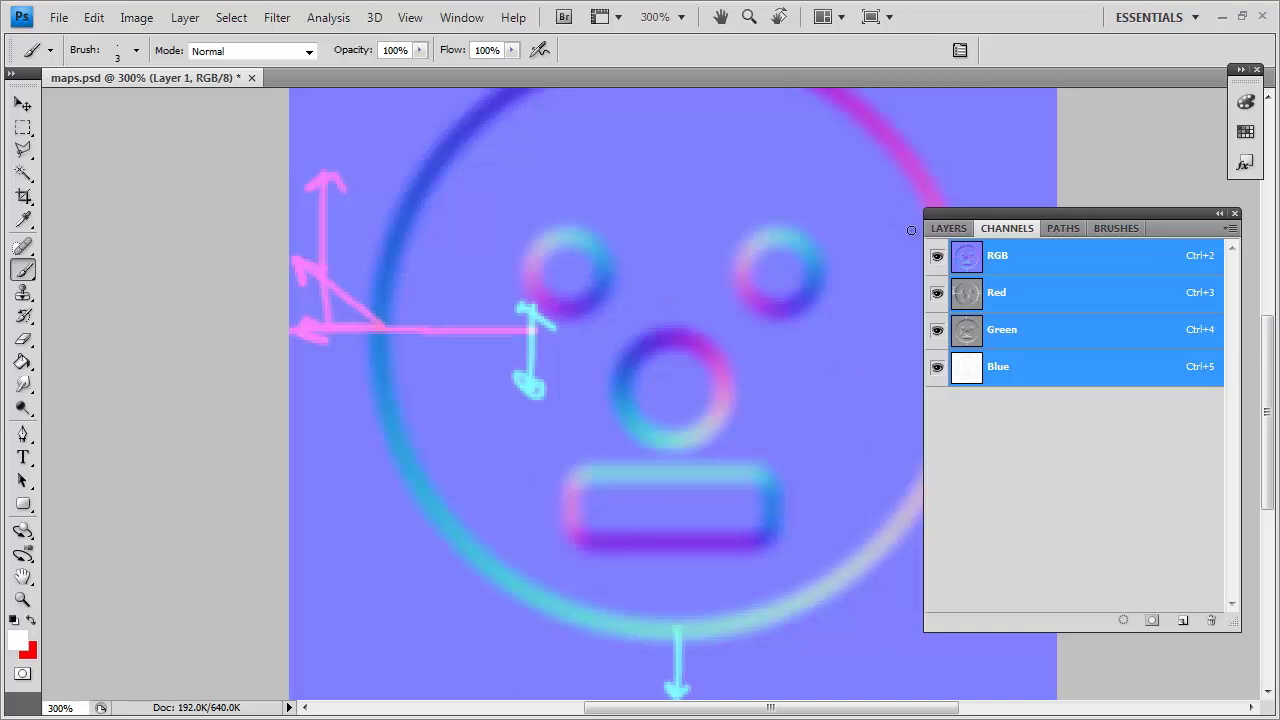
{"action": "left_click", "coordinate": [948, 228]}
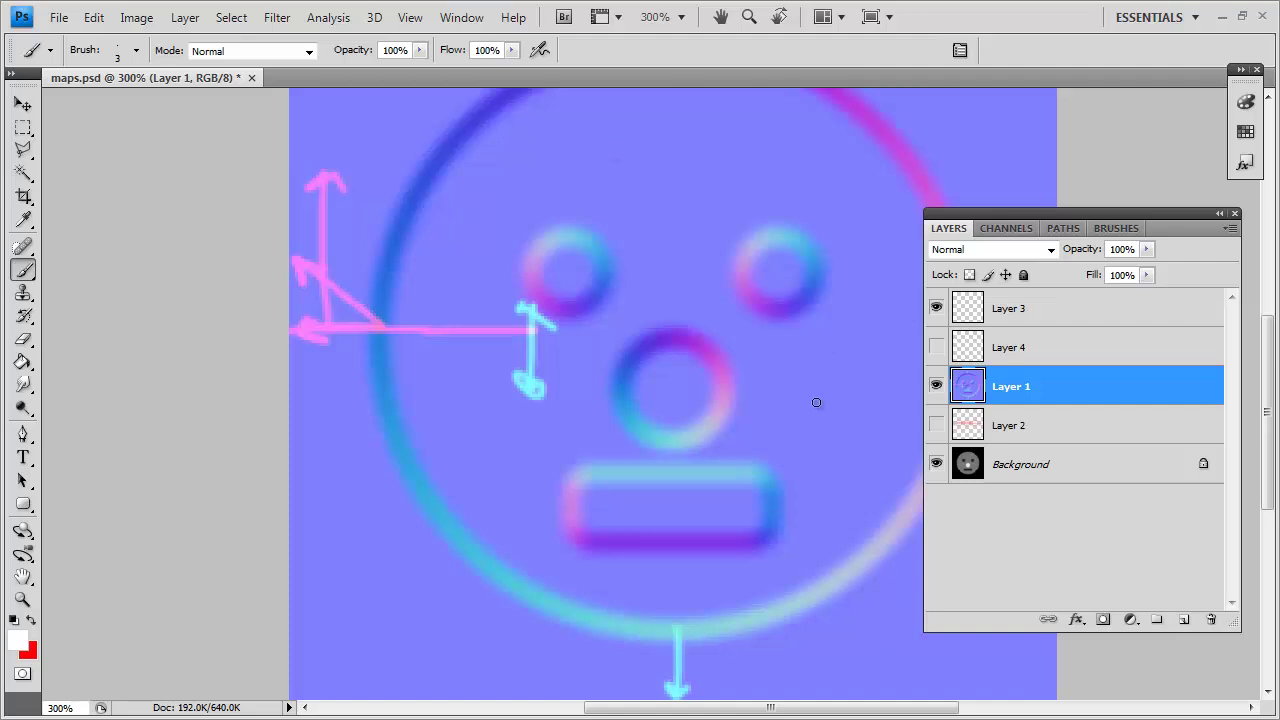
{"action": "left_click_drag", "start_coordinate": [755, 522], "coordinate": [592, 554]}
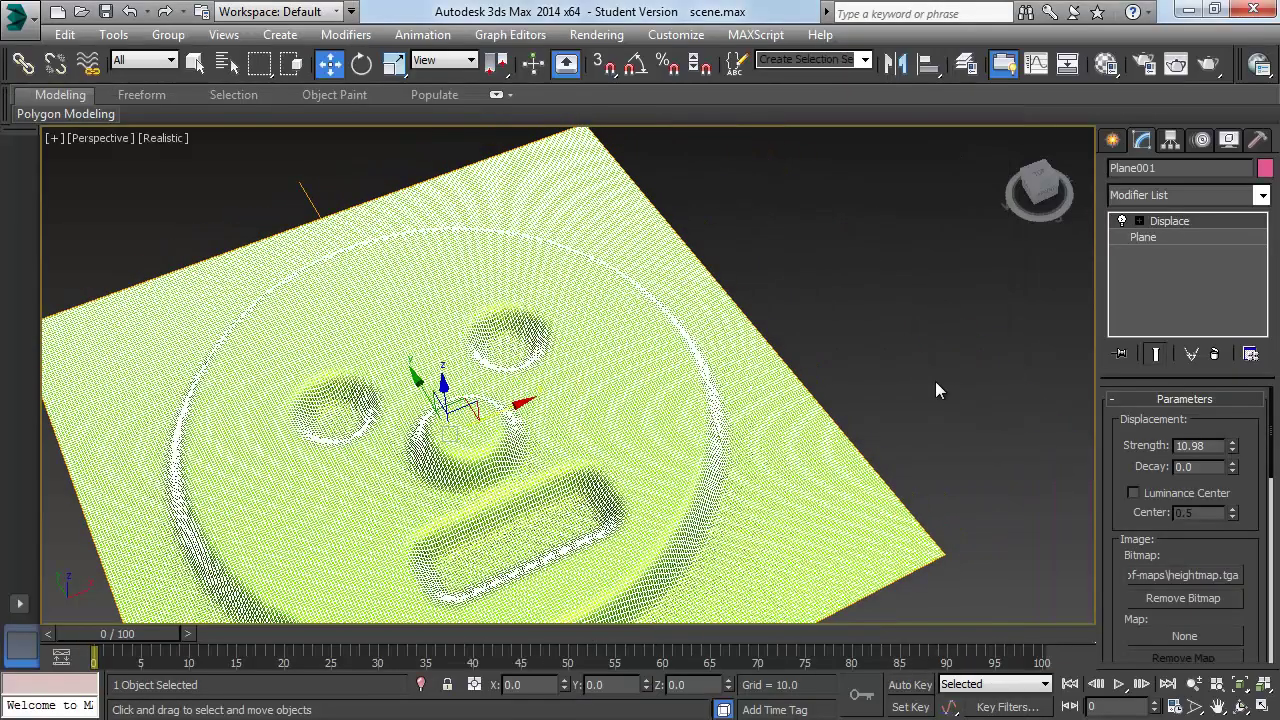
Switch to 3ds Max, unhide all objects, then select the flat normal-mapped plane and hide everything else.
{"action": "right_click", "coordinate": [932, 372]}
{"action": "left_click", "coordinate": [967, 290]}
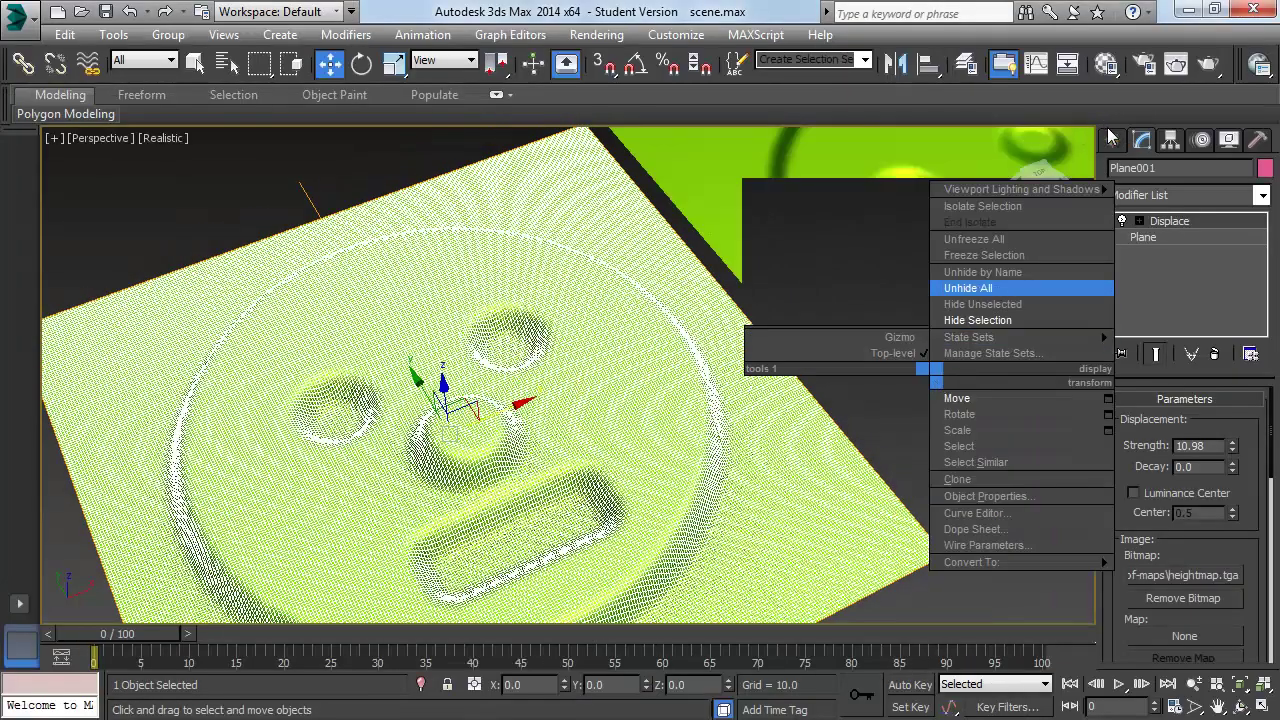
{"action": "left_click", "coordinate": [1111, 138]}
{"action": "middle_click_drag", "start_coordinate": [770, 324], "coordinate": [756, 330]}
{"action": "scroll", "coordinate": [755, 330], "scroll_direction": "down", "scroll_amount": 5}
{"action": "right_click", "coordinate": [843, 420]}
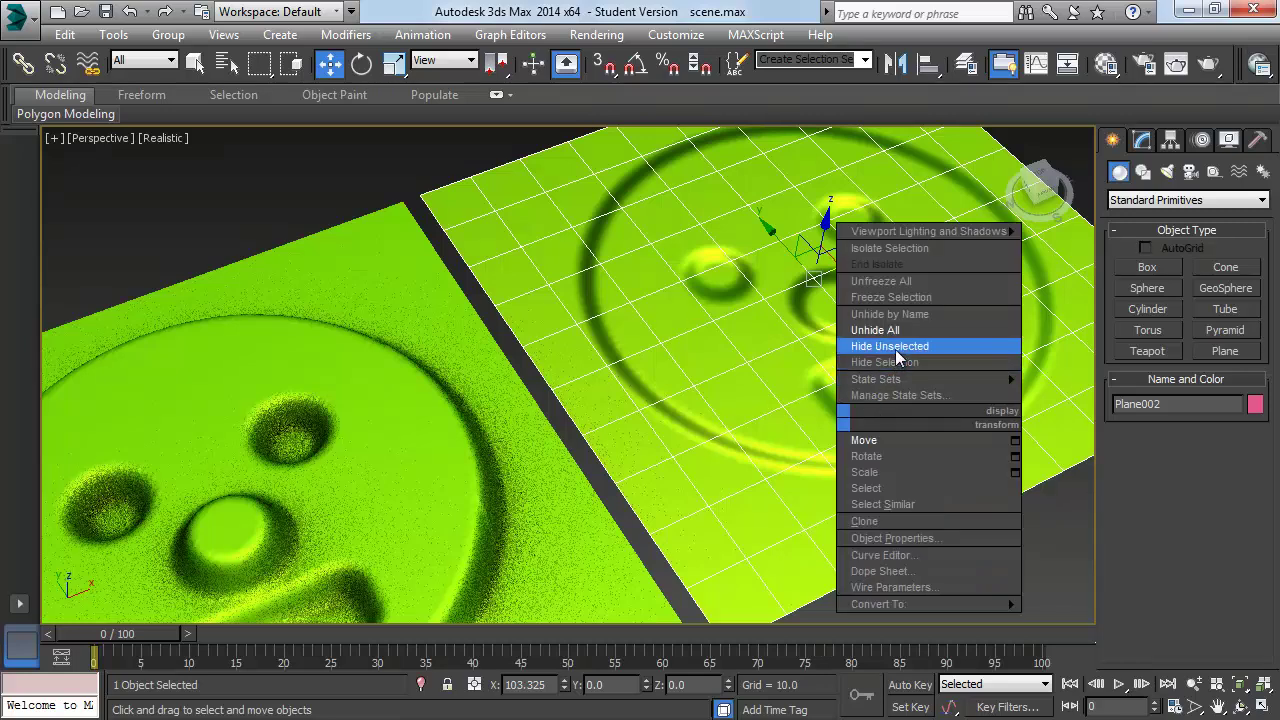
{"action": "left_click", "coordinate": [884, 363]}
Examine the normal-mapped plane from nearly horizontal, tilted and close-up angles to judge its flatness and shading.
{"action": "middle_click_drag", "start_coordinate": [1001, 500], "coordinate": [737, 371], "text": "alt"}
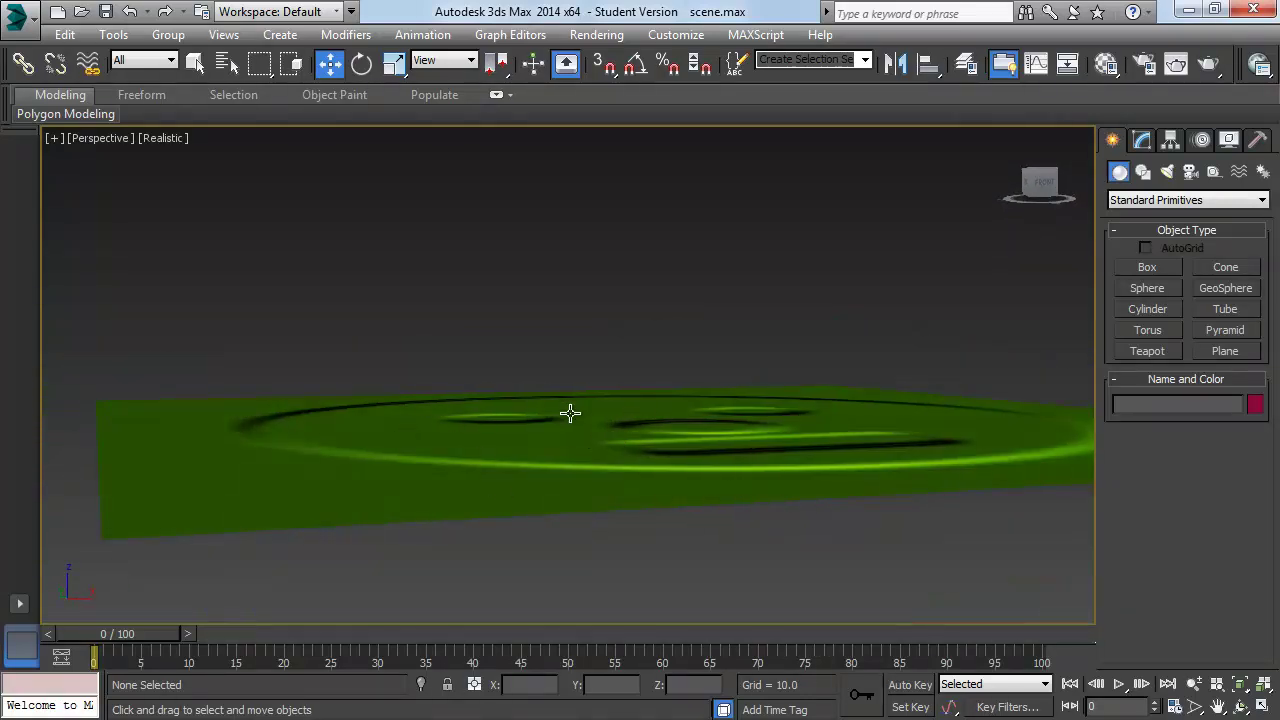
{"action": "middle_click_drag", "start_coordinate": [569, 414], "coordinate": [677, 524], "text": "alt"}
{"action": "left_click", "coordinate": [677, 524]}
{"action": "middle_click_drag", "start_coordinate": [558, 484], "coordinate": [669, 431], "text": "alt"}
{"action": "left_click", "coordinate": [749, 265]}
{"action": "mouse_move", "coordinate": [749, 265]}
{"action": "middle_mouse_down", "text": "alt"}
{"action": "mouse_move", "coordinate": [791, 391]}
{"action": "mouse_move", "coordinate": [604, 400]}
{"action": "mouse_move", "coordinate": [617, 409]}
{"action": "mouse_move", "coordinate": [583, 394]}
{"action": "mouse_move", "coordinate": [577, 434]}
{"action": "mouse_move", "coordinate": [619, 369]}
{"action": "mouse_move", "coordinate": [606, 454]}
{"action": "mouse_move", "coordinate": [614, 371]}
{"action": "mouse_move", "coordinate": [610, 415]}
{"action": "middle_mouse_up", "text": "alt"}
{"action": "scroll", "coordinate": [619, 369], "scroll_direction": "up", "scroll_amount": 3}
{"action": "scroll", "coordinate": [610, 415], "scroll_direction": "down", "scroll_amount": 2}
Return to Photoshop and hide the normal map on Layer 1 so the height map beneath shows.
{"action": "key", "text": "alt+Tab"}
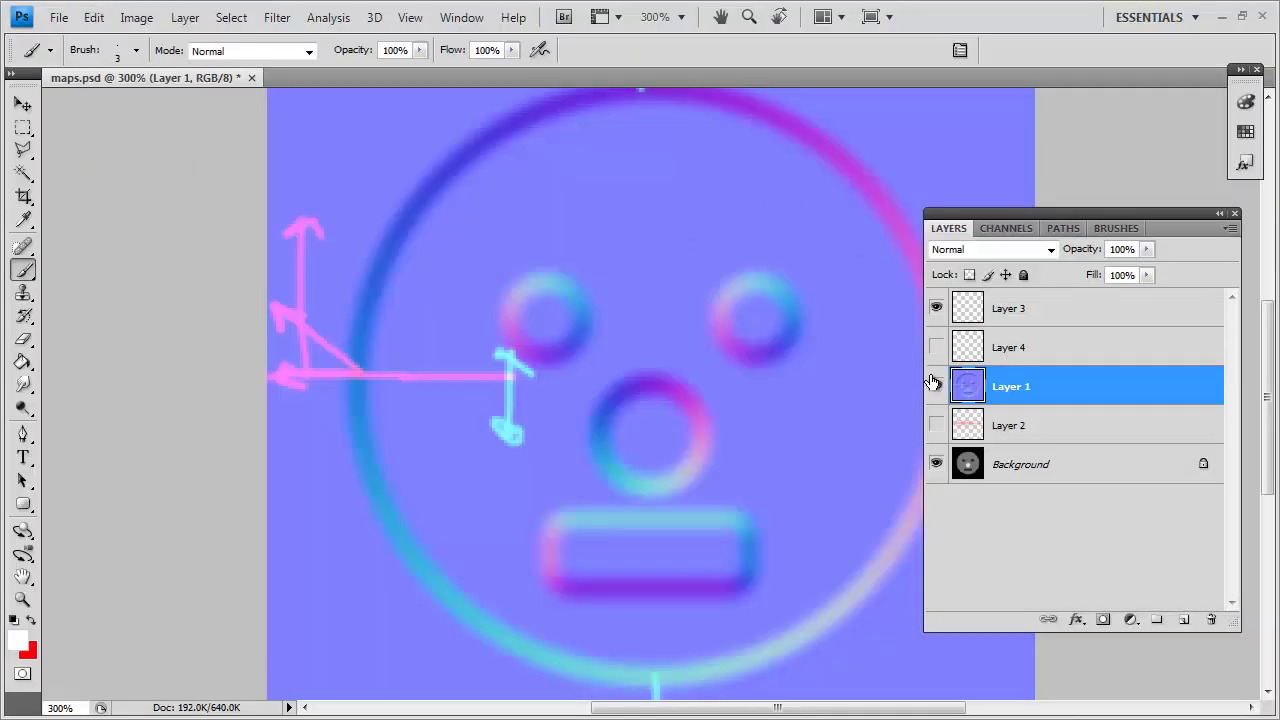
{"action": "left_click", "coordinate": [937, 389]}
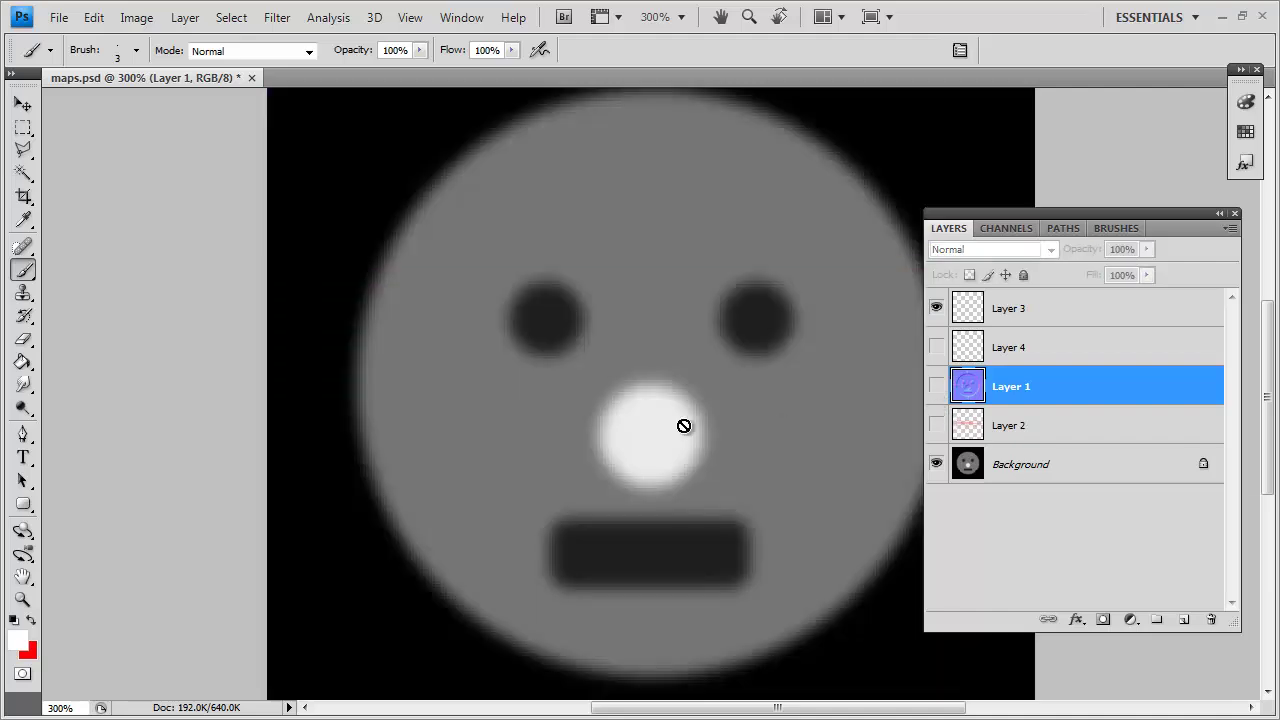
Paint two white arrows on the Background height map from the face circle's left edge, one pointing straight up and one diagonally up-left.
{"action": "left_click", "coordinate": [1050, 474]}
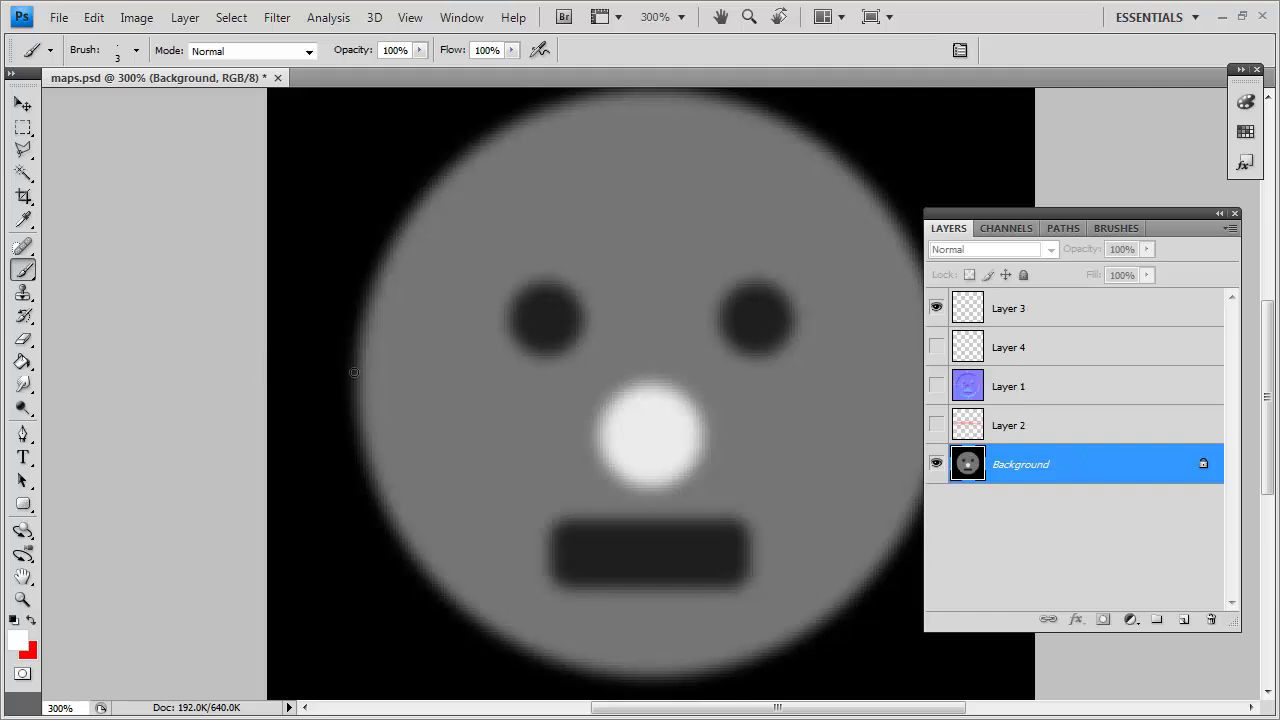
{"action": "left_click_drag", "start_coordinate": [360, 375], "coordinate": [361, 334]}
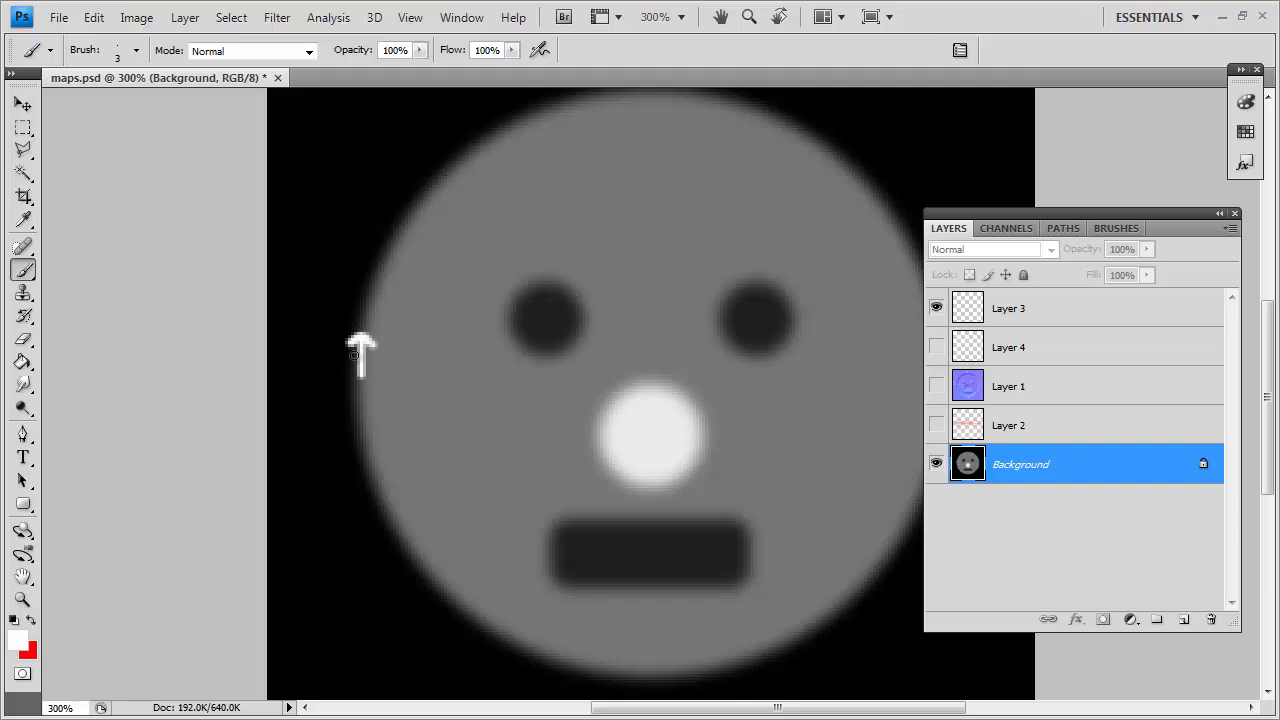
{"action": "mouse_move", "coordinate": [361, 335]}
{"action": "left_mouse_down"}
{"action": "mouse_move", "coordinate": [352, 345]}
{"action": "mouse_move", "coordinate": [370, 343]}
{"action": "left_mouse_up"}
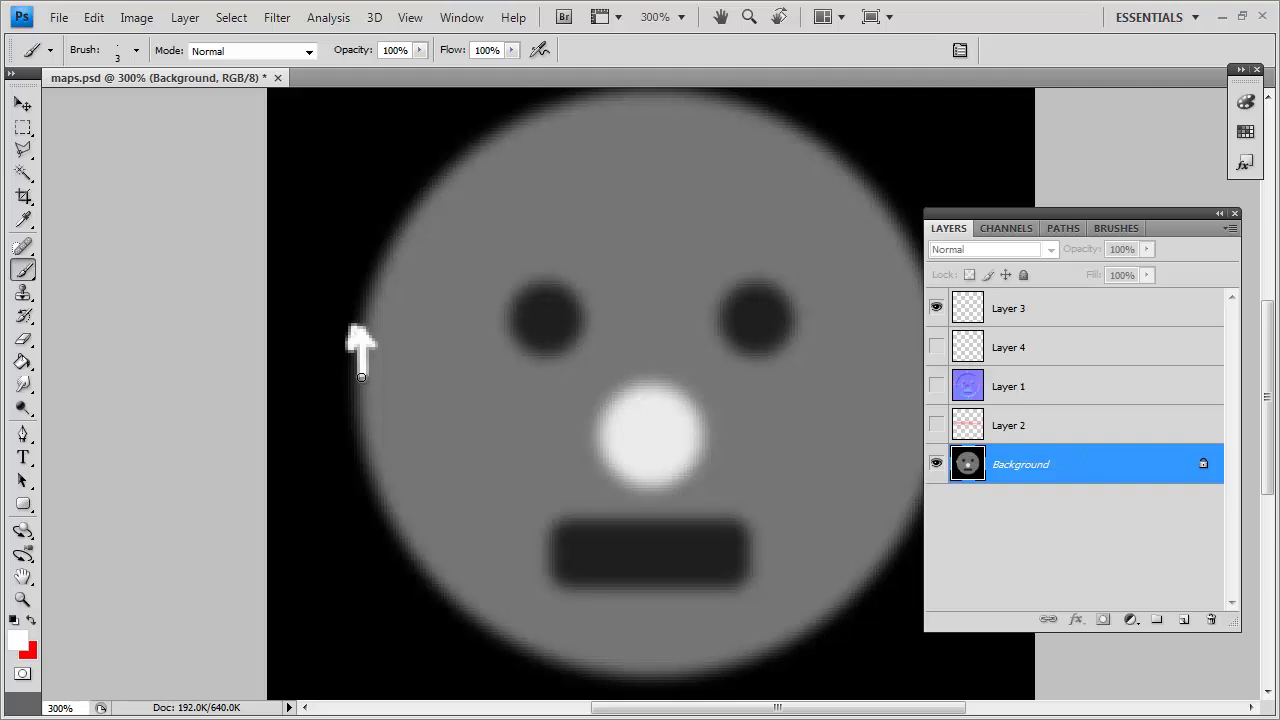
{"action": "left_click_drag", "start_coordinate": [361, 376], "coordinate": [293, 326]}
{"action": "mouse_move", "coordinate": [293, 326]}
{"action": "left_mouse_down"}
{"action": "mouse_move", "coordinate": [316, 354]}
{"action": "mouse_move", "coordinate": [323, 334]}
{"action": "left_mouse_up"}
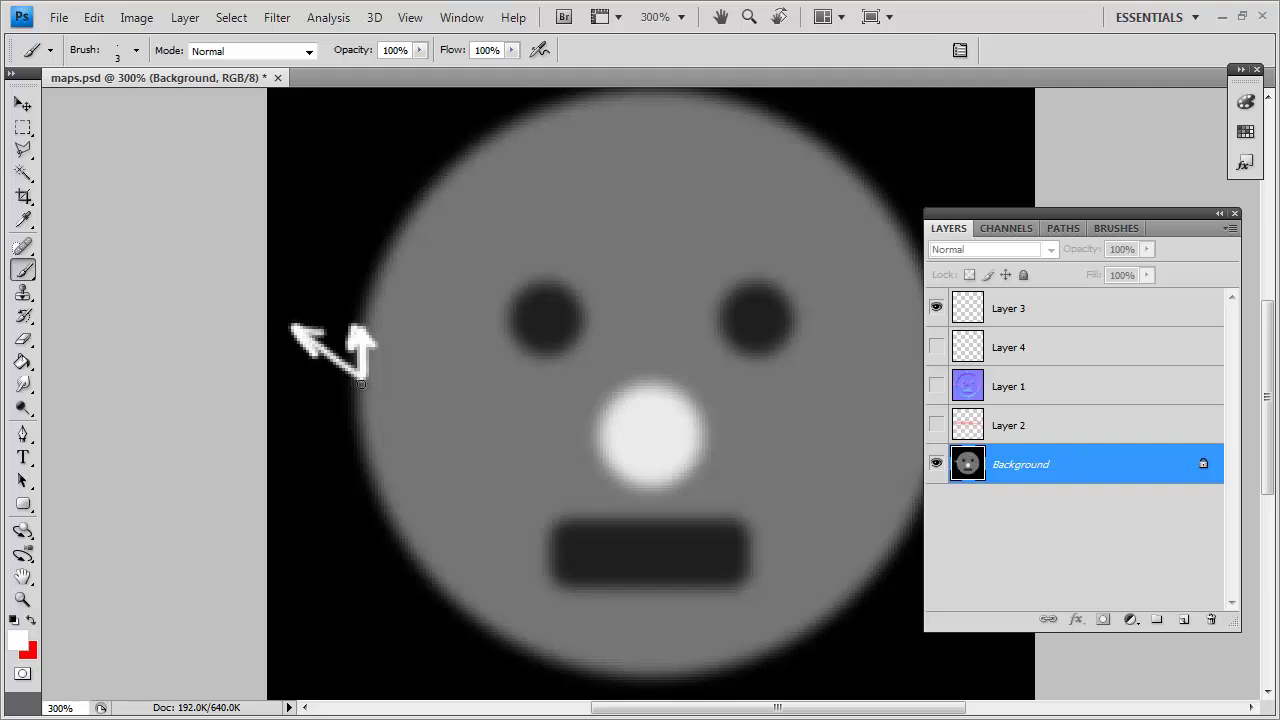
{"action": "mouse_move", "coordinate": [359, 383]}
{"action": "left_mouse_down"}
{"action": "mouse_move", "coordinate": [357, 366]}
{"action": "mouse_move", "coordinate": [373, 372]}
{"action": "left_mouse_up"}
Show the normal map on Layer 1 briefly to compare the circle's left edge, and hide it again.
{"action": "left_click", "coordinate": [936, 386]}
{"action": "left_click", "coordinate": [978, 392]}
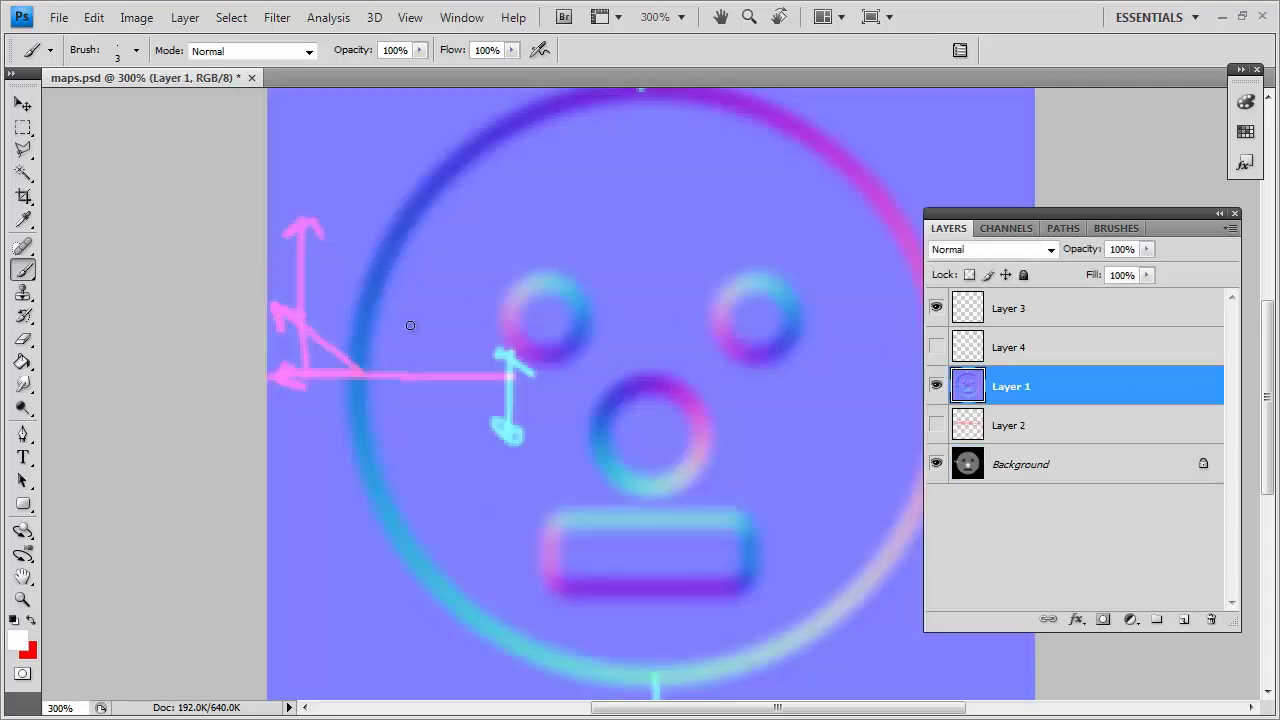
{"action": "mouse_move", "coordinate": [361, 350]}
{"action": "left_mouse_down"}
{"action": "mouse_move", "coordinate": [349, 337]}
{"action": "mouse_move", "coordinate": [326, 343]}
{"action": "mouse_move", "coordinate": [343, 356]}
{"action": "left_mouse_up"}
{"action": "left_click", "coordinate": [936, 386]}
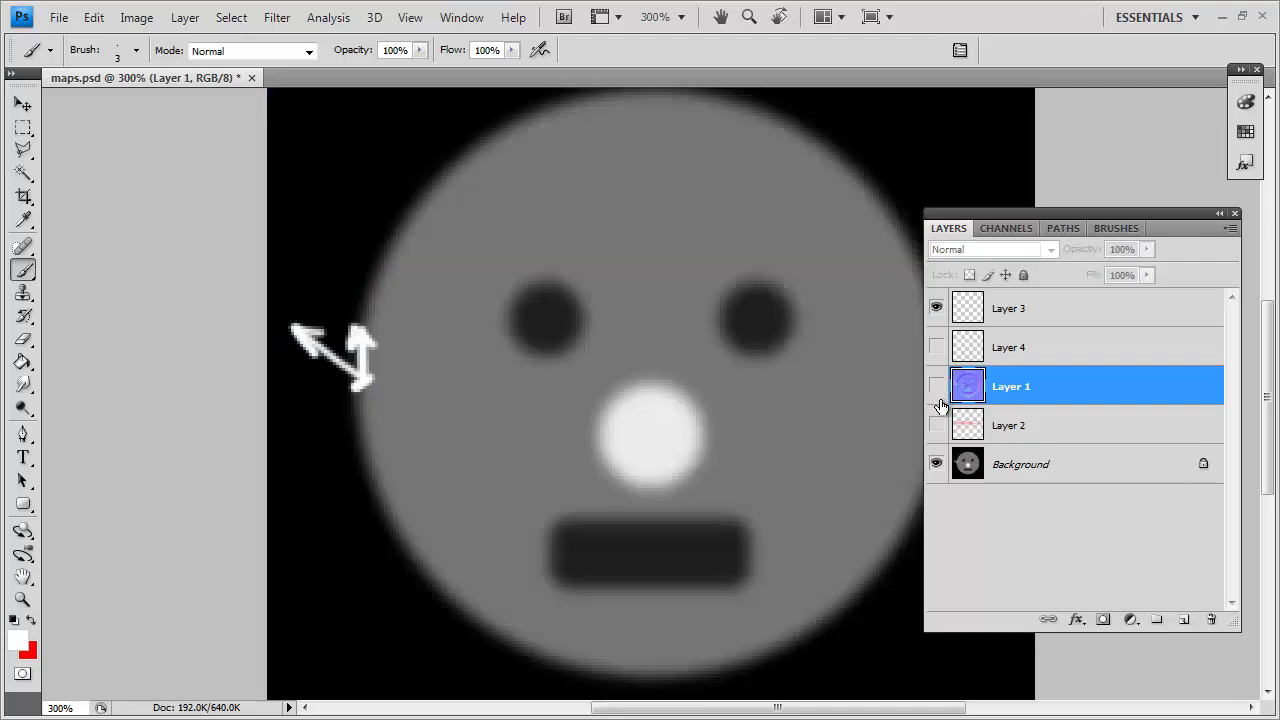
Paint short white strokes on the Background height map along the circle's upper-left rim and curved strokes on the nose's left edge.
{"action": "left_click", "coordinate": [995, 436]}
{"action": "left_click", "coordinate": [1009, 476]}
{"action": "left_click_drag", "start_coordinate": [334, 326], "coordinate": [362, 272]}
{"action": "left_click_drag", "start_coordinate": [396, 227], "coordinate": [458, 172]}
{"action": "left_click_drag", "start_coordinate": [620, 389], "coordinate": [616, 395]}
{"action": "left_click_drag", "start_coordinate": [606, 411], "coordinate": [620, 450]}
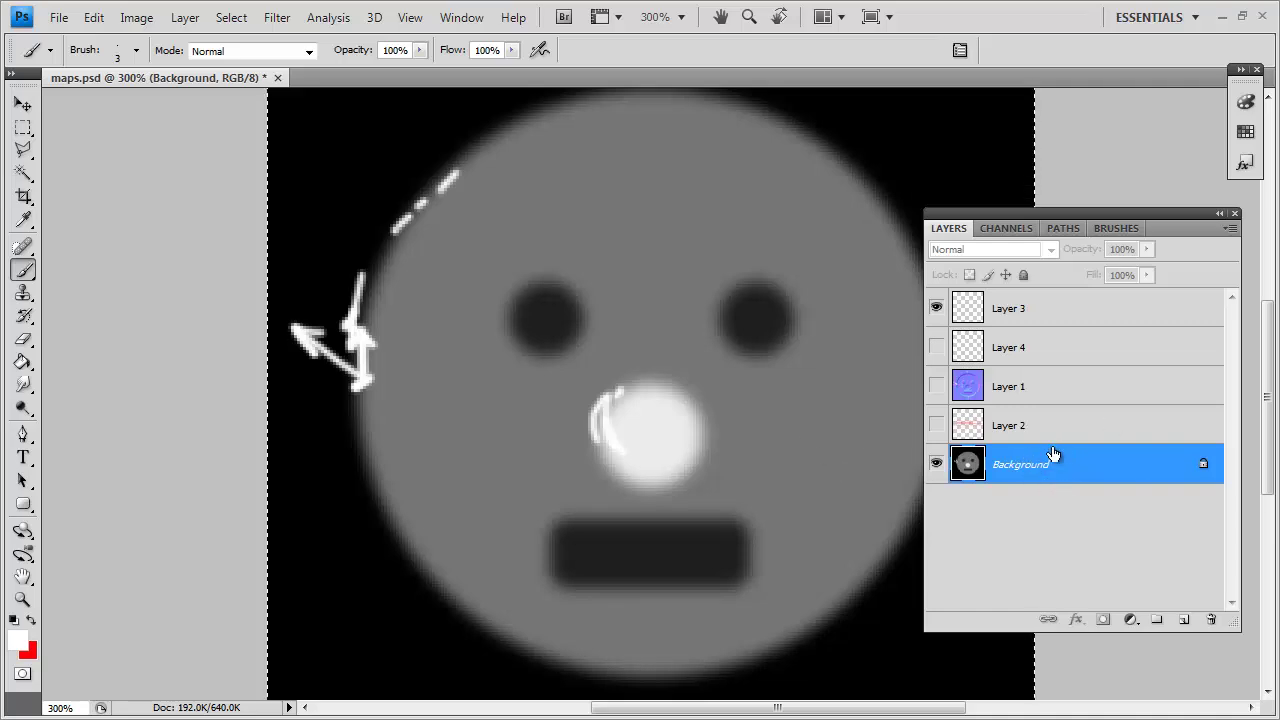
Paint a white S-shaped squiggle and three short hair-like strokes on the forehead of the height map.
{"action": "left_click_drag", "start_coordinate": [698, 284], "coordinate": [625, 375]}
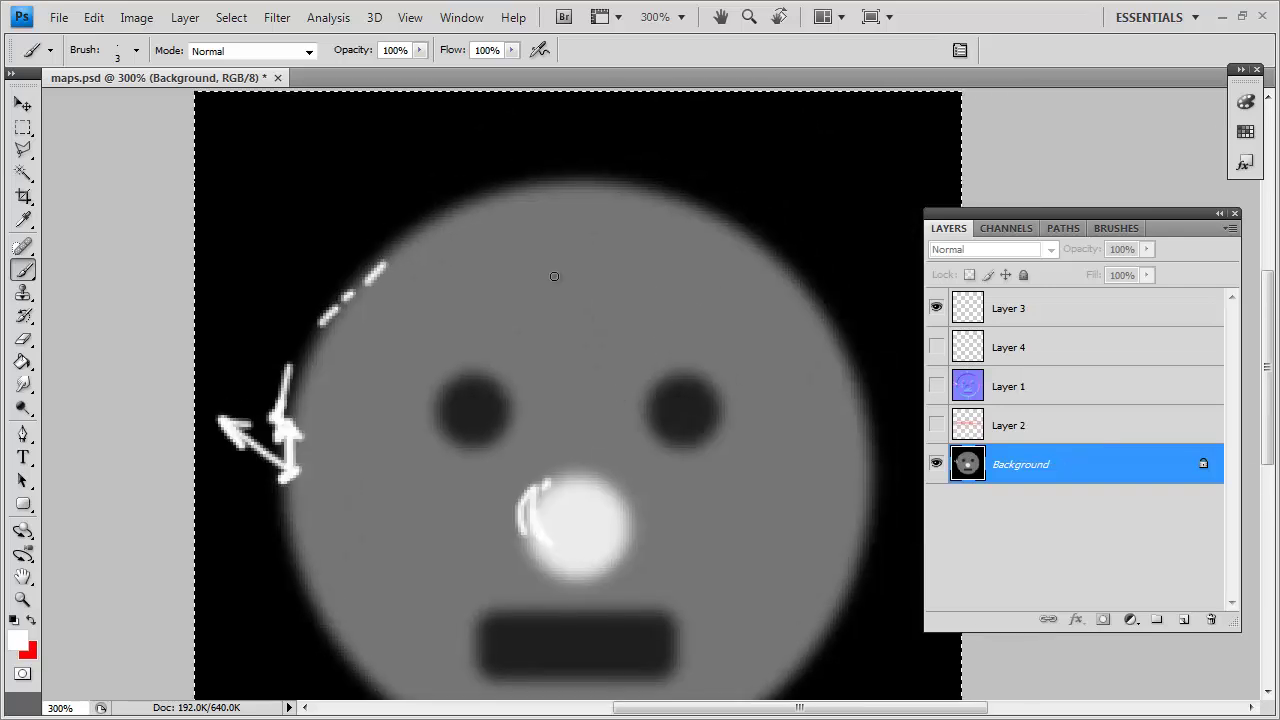
{"action": "mouse_move", "coordinate": [582, 244]}
{"action": "left_mouse_down"}
{"action": "mouse_move", "coordinate": [508, 295]}
{"action": "mouse_move", "coordinate": [530, 369]}
{"action": "left_mouse_up"}
{"action": "left_click", "coordinate": [695, 262]}
{"action": "mouse_move", "coordinate": [635, 258]}
{"action": "left_mouse_down"}
{"action": "mouse_move", "coordinate": [668, 305]}
{"action": "mouse_move", "coordinate": [740, 358]}
{"action": "left_mouse_up"}
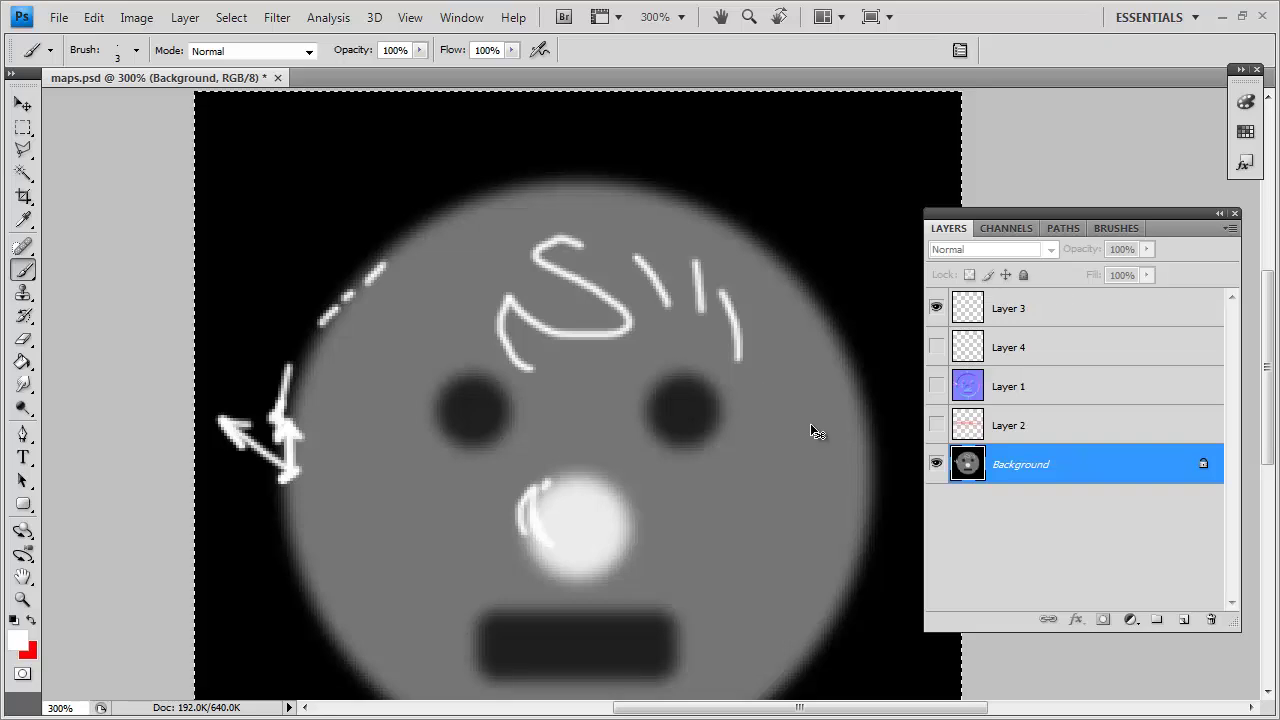
Copy the painted height map onto Layer 3 and start xNormal's Height2Normals filter on it.
{"action": "left_click", "coordinate": [1040, 306]}
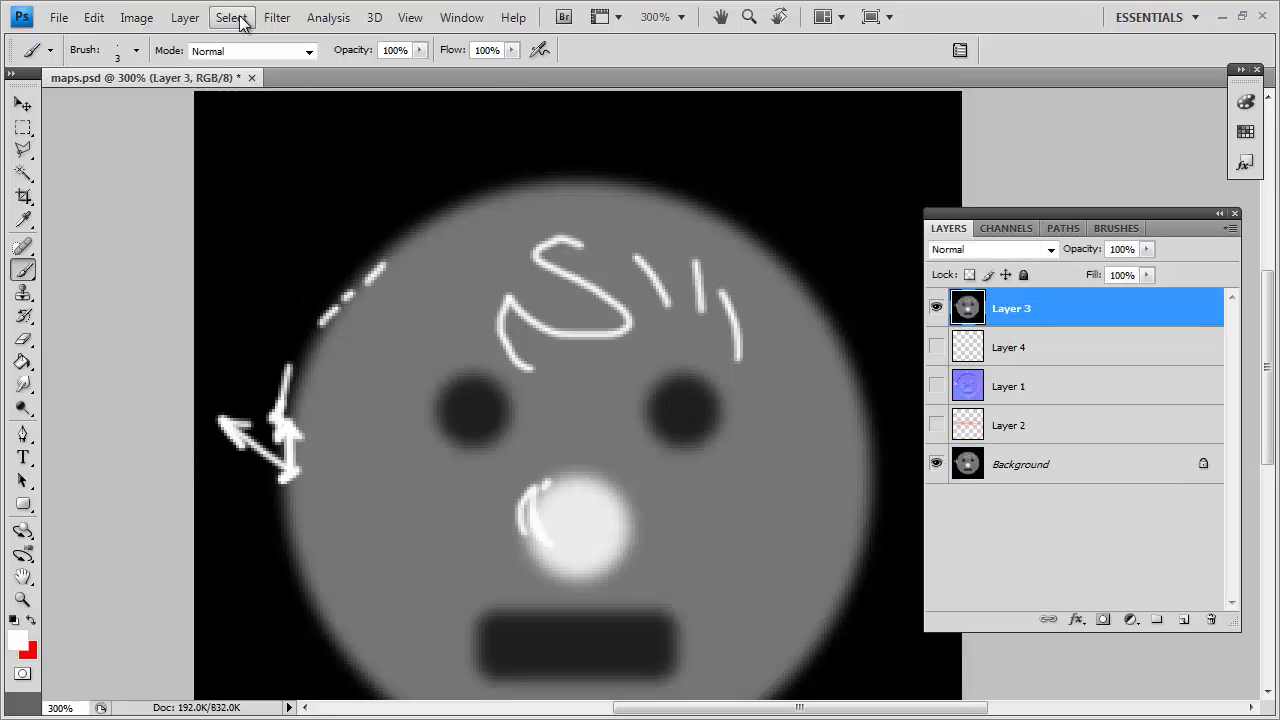
{"action": "left_click", "coordinate": [277, 17]}
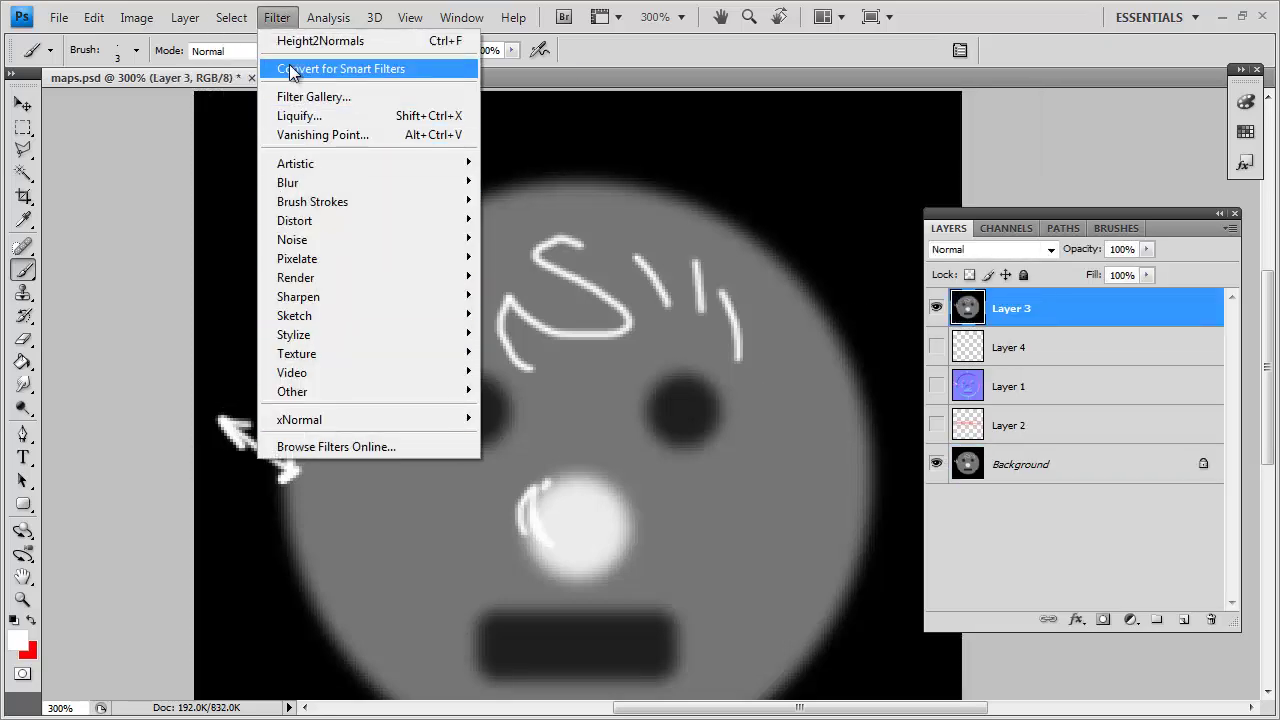
{"action": "left_click", "coordinate": [277, 17]}
{"action": "left_click", "coordinate": [277, 17]}
{"action": "mouse_move", "coordinate": [340, 415]}
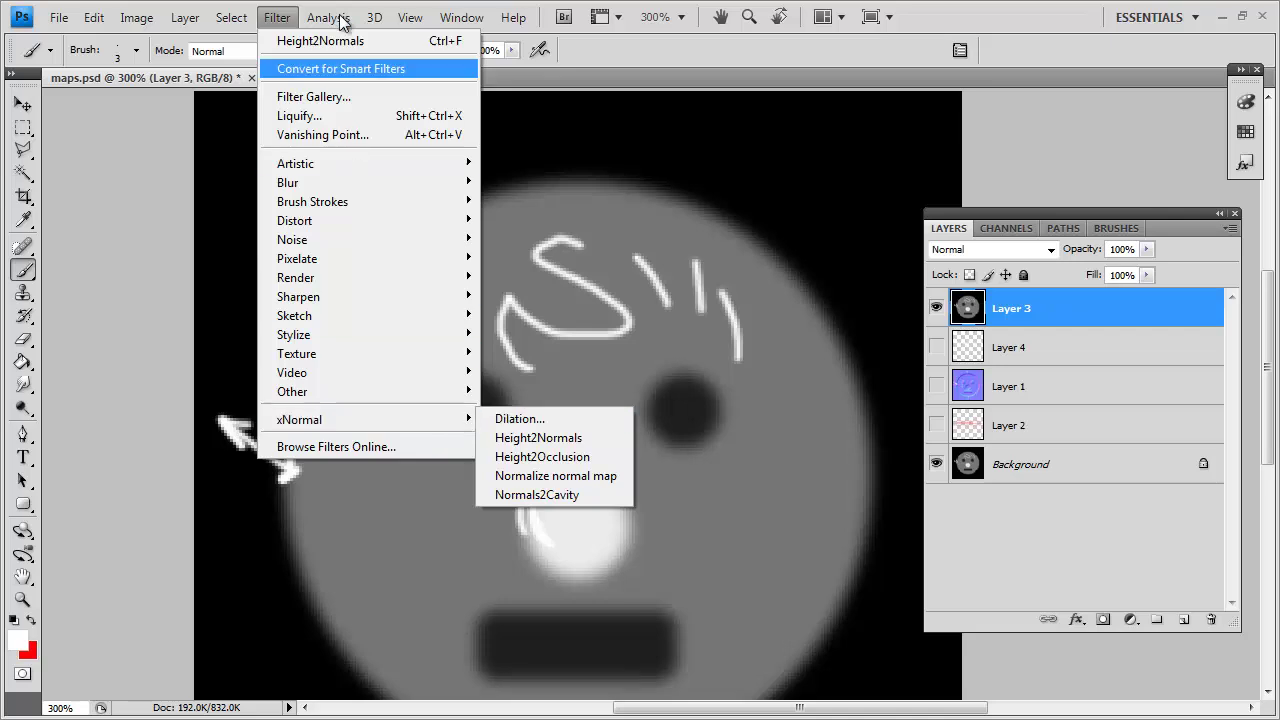
{"action": "left_click", "coordinate": [537, 442]}
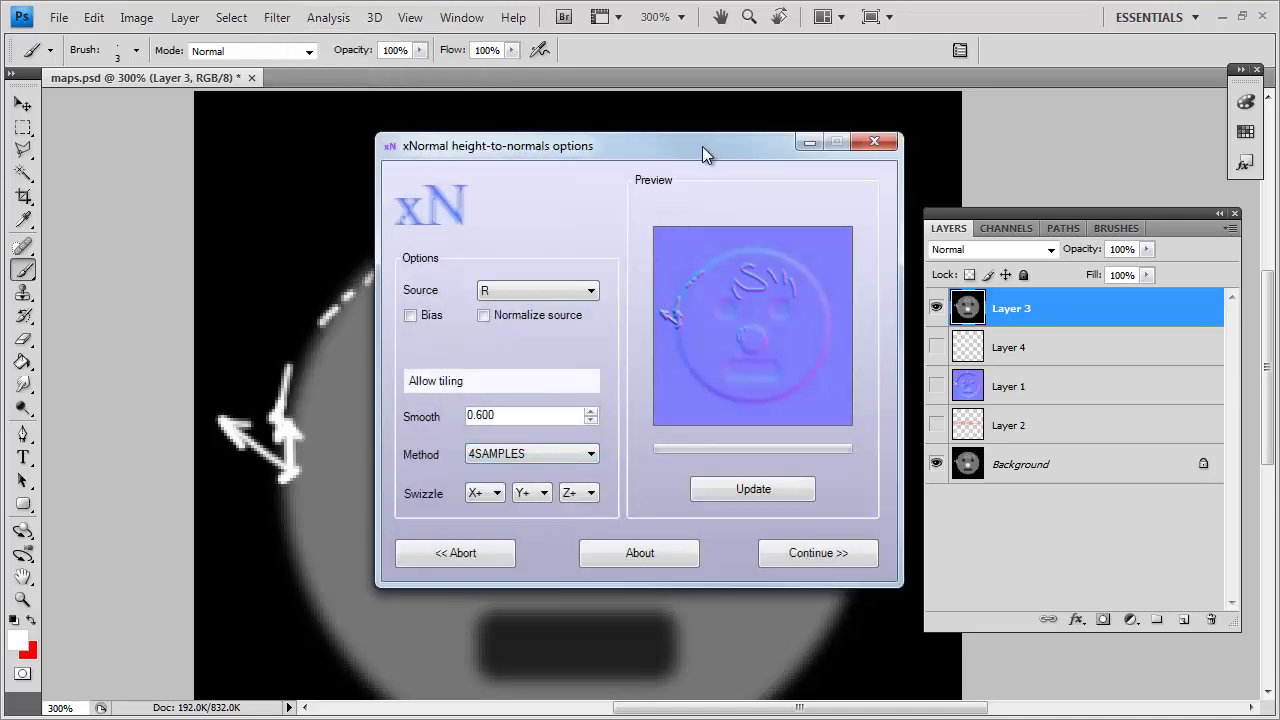
Set the second swizzle axis to Y-, update the preview, and apply the height-to-normals conversion.
{"action": "left_click_drag", "start_coordinate": [671, 146], "coordinate": [509, 118]}
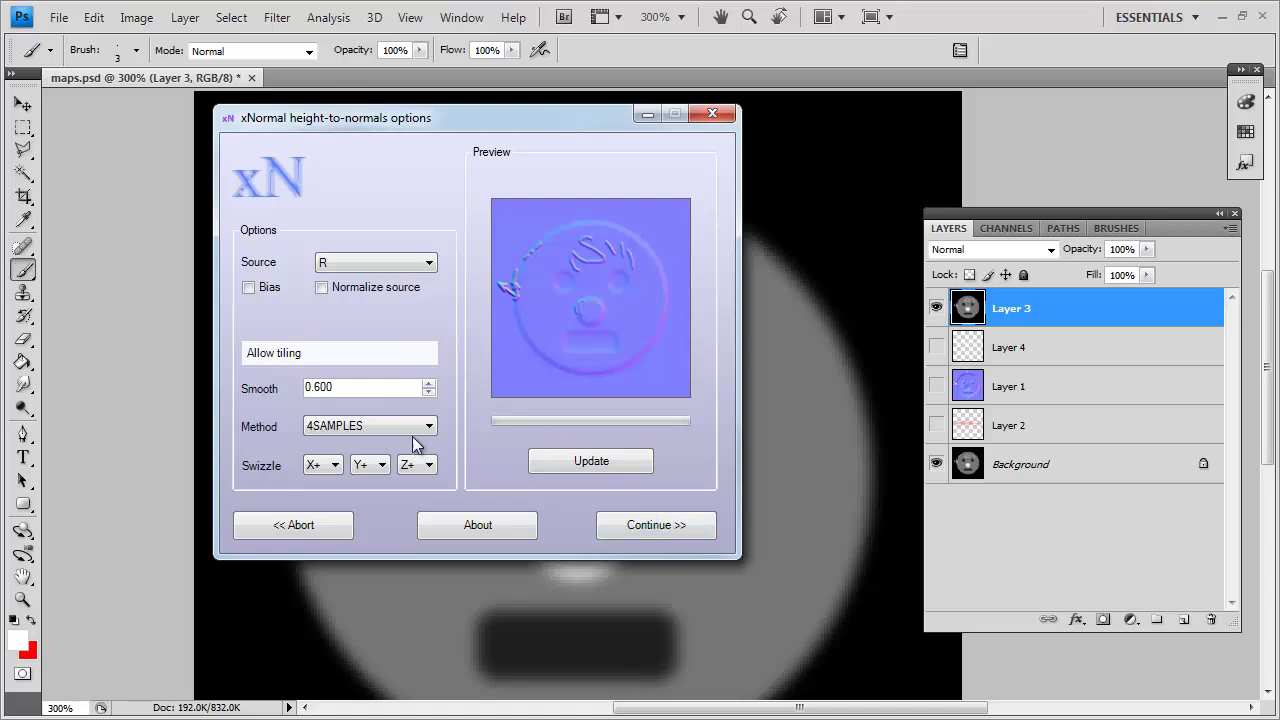
{"action": "left_click", "coordinate": [381, 465]}
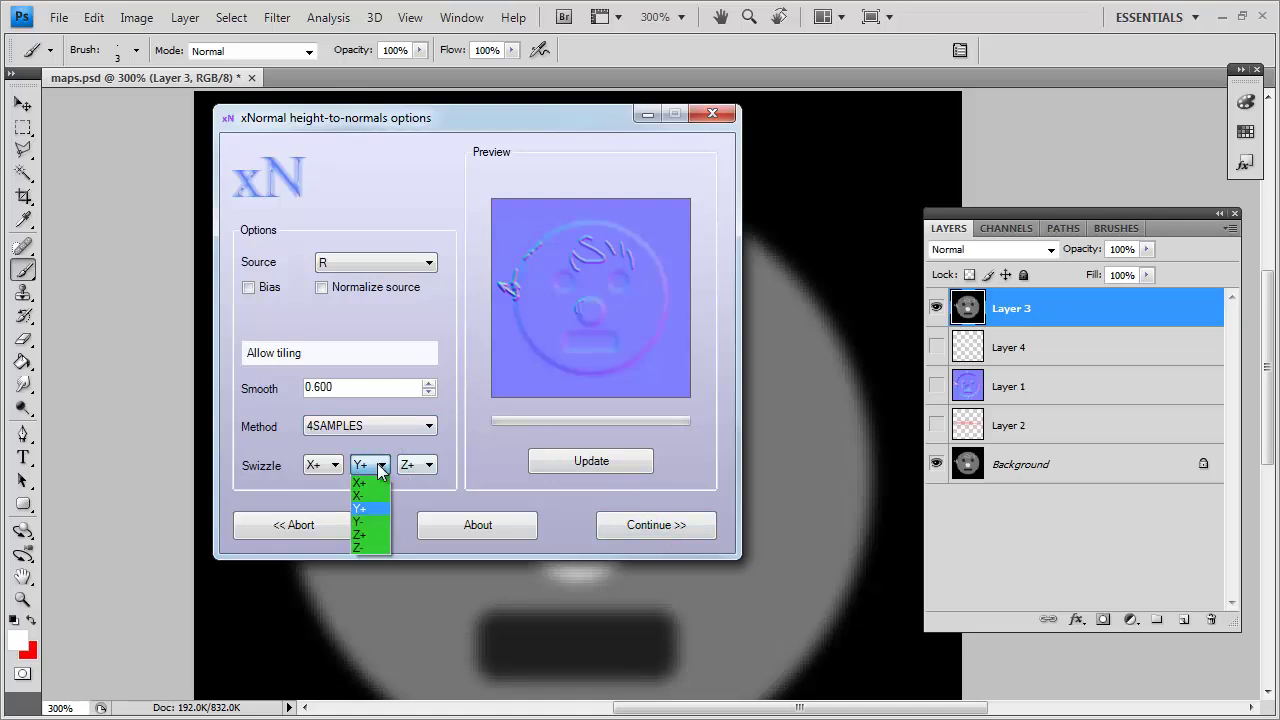
{"action": "left_click", "coordinate": [374, 522]}
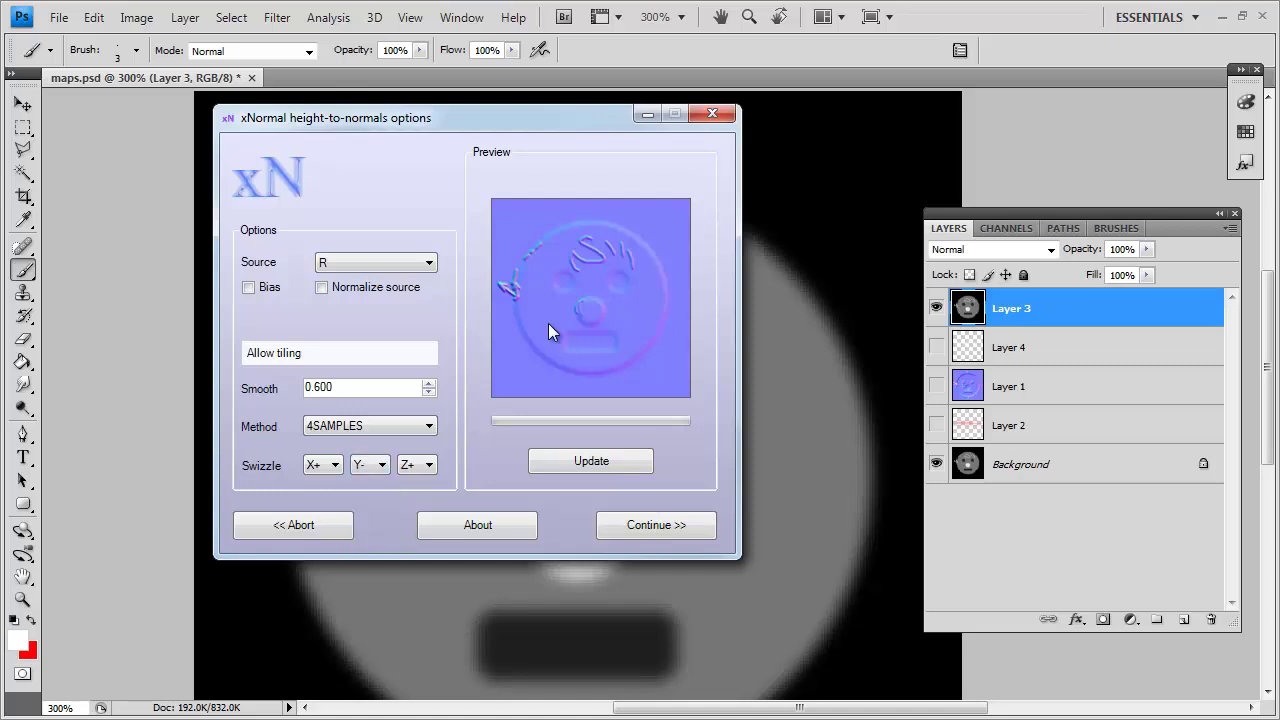
{"action": "left_click", "coordinate": [591, 460]}
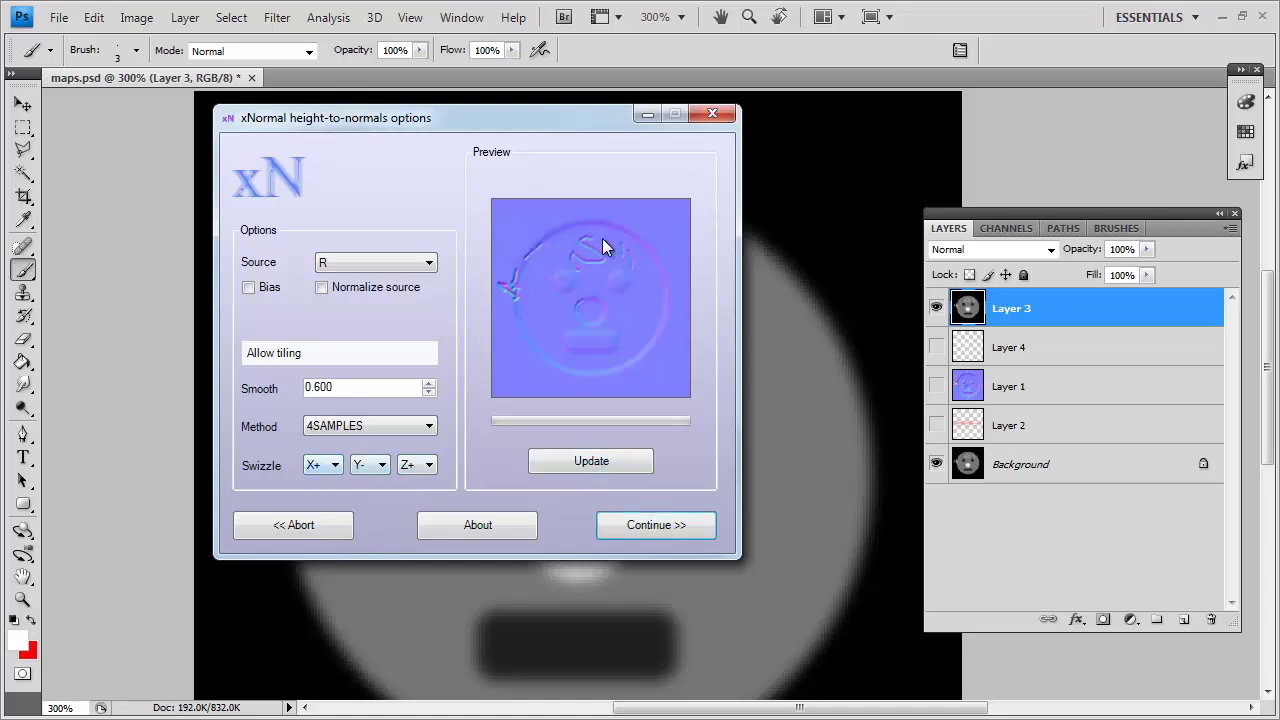
{"action": "left_click", "coordinate": [368, 465]}
{"action": "left_click", "coordinate": [377, 466]}
{"action": "left_click", "coordinate": [643, 527]}
Save the image with the newly generated normal map on Layer 3.
{"action": "left_click_drag", "start_coordinate": [645, 410], "coordinate": [665, 352]}
{"action": "left_click", "coordinate": [57, 17]}
{"action": "left_click", "coordinate": [97, 268]}
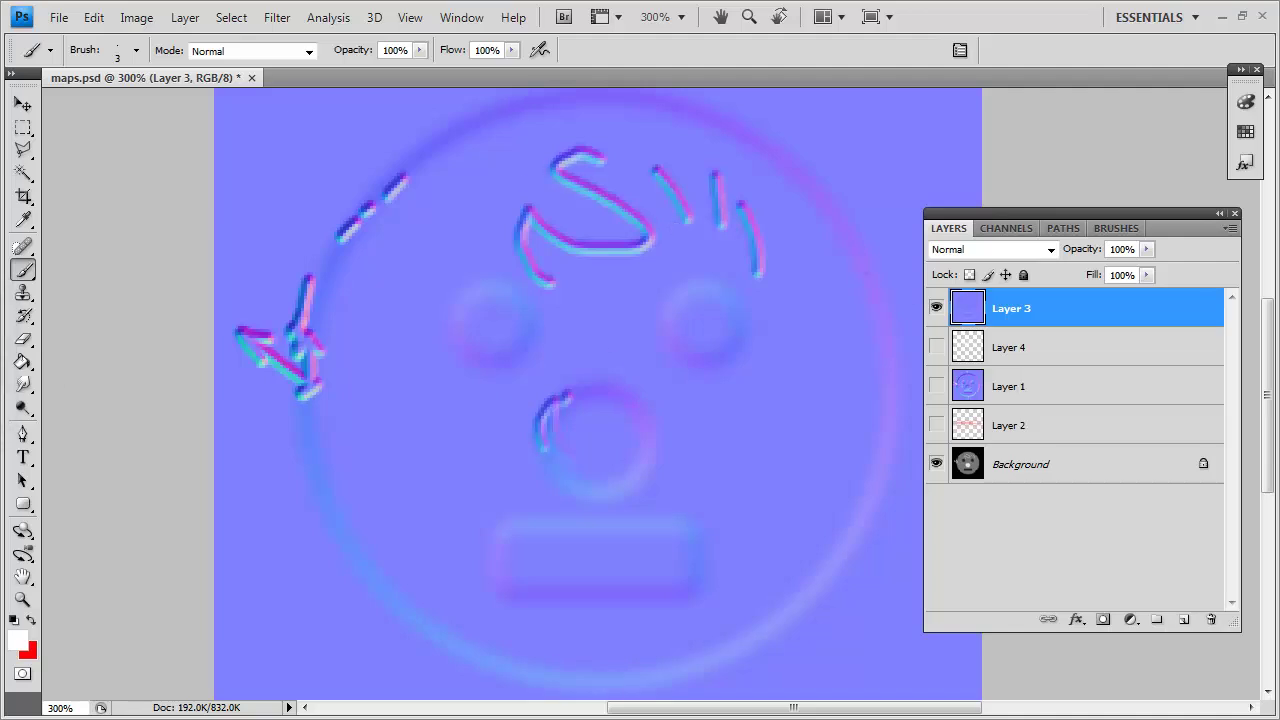
Switch to 3ds Max and examine the painted strokes on the normal-mapped plane from a tilted angle.
{"action": "key", "text": "alt+Tab"}
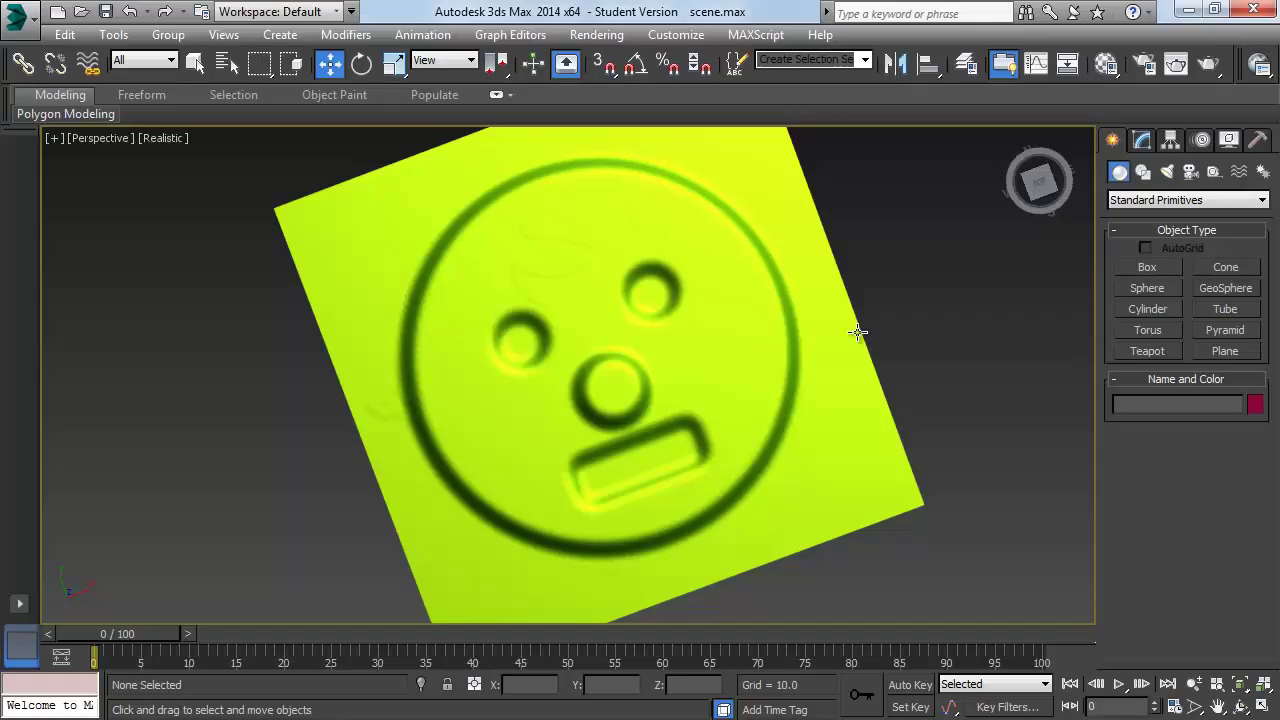
{"action": "mouse_move", "coordinate": [637, 350]}
{"action": "middle_mouse_down"}
{"action": "mouse_move", "coordinate": [698, 393]}
{"action": "mouse_move", "coordinate": [789, 326]}
{"action": "mouse_move", "coordinate": [733, 315]}
{"action": "mouse_move", "coordinate": [674, 429]}
{"action": "mouse_move", "coordinate": [757, 406]}
{"action": "mouse_move", "coordinate": [638, 364]}
{"action": "mouse_move", "coordinate": [814, 343]}
{"action": "mouse_move", "coordinate": [843, 400]}
{"action": "mouse_move", "coordinate": [889, 386]}
{"action": "mouse_move", "coordinate": [753, 404]}
{"action": "mouse_move", "coordinate": [720, 486]}
{"action": "mouse_move", "coordinate": [714, 571]}
{"action": "mouse_move", "coordinate": [749, 531]}
{"action": "mouse_move", "coordinate": [802, 395]}
{"action": "mouse_move", "coordinate": [774, 477]}
{"action": "mouse_move", "coordinate": [680, 337]}
{"action": "mouse_move", "coordinate": [654, 417]}
{"action": "mouse_move", "coordinate": [634, 323]}
{"action": "mouse_move", "coordinate": [686, 357]}
{"action": "mouse_move", "coordinate": [786, 214]}
{"action": "mouse_move", "coordinate": [860, 314]}
{"action": "mouse_move", "coordinate": [727, 332]}
{"action": "mouse_move", "coordinate": [740, 360]}
{"action": "mouse_move", "coordinate": [711, 374]}
{"action": "mouse_move", "coordinate": [712, 425]}
{"action": "mouse_move", "coordinate": [723, 407]}
{"action": "middle_mouse_up"}
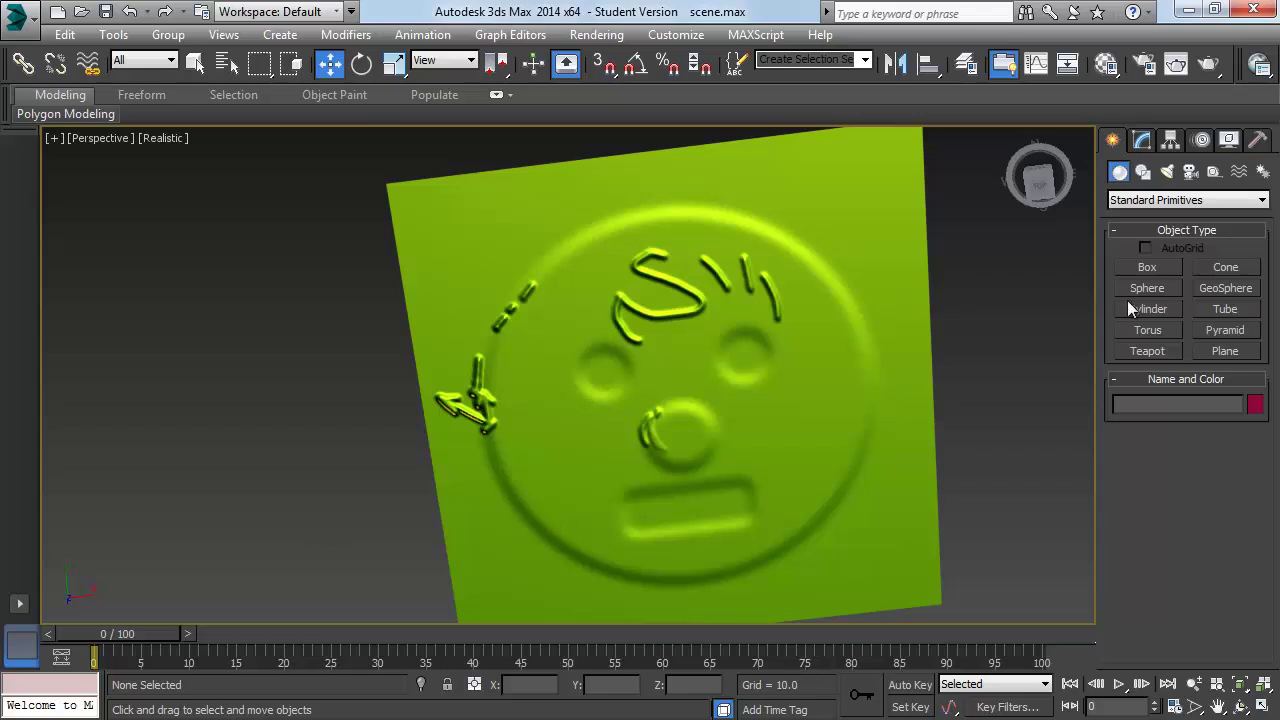
{"action": "middle_click_drag", "start_coordinate": [1101, 300], "coordinate": [91, 438], "text": "alt"}
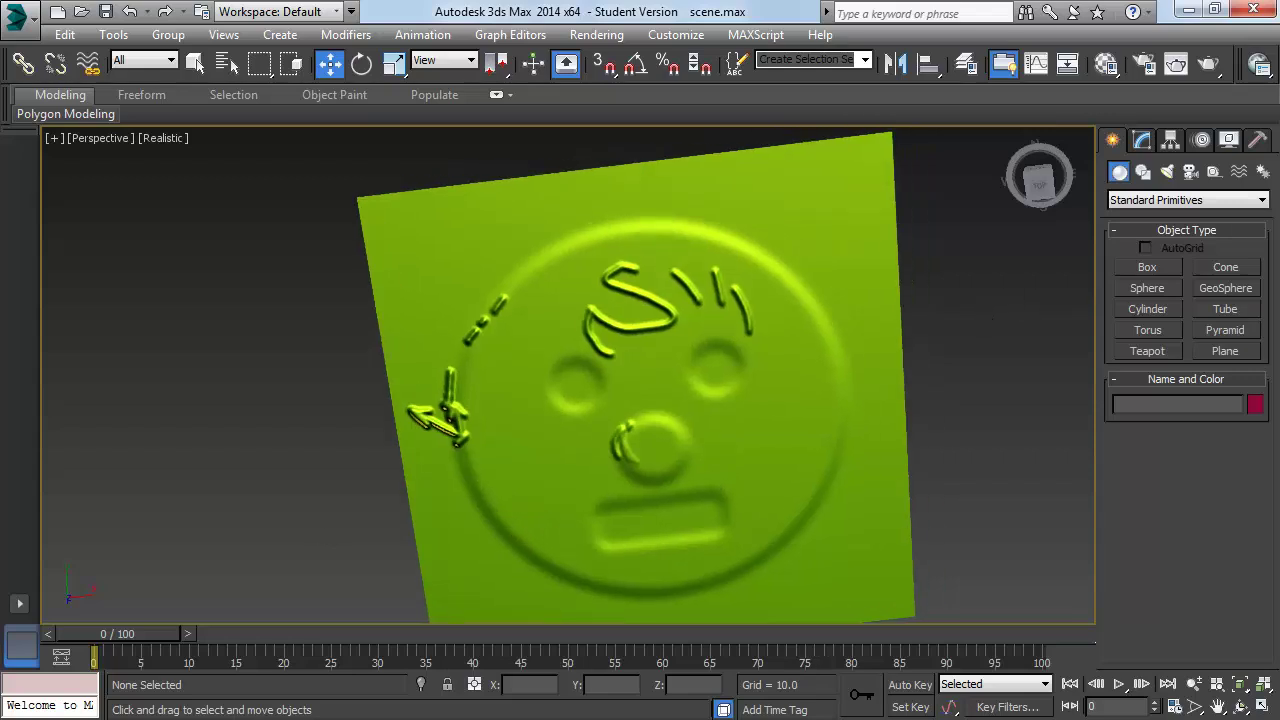